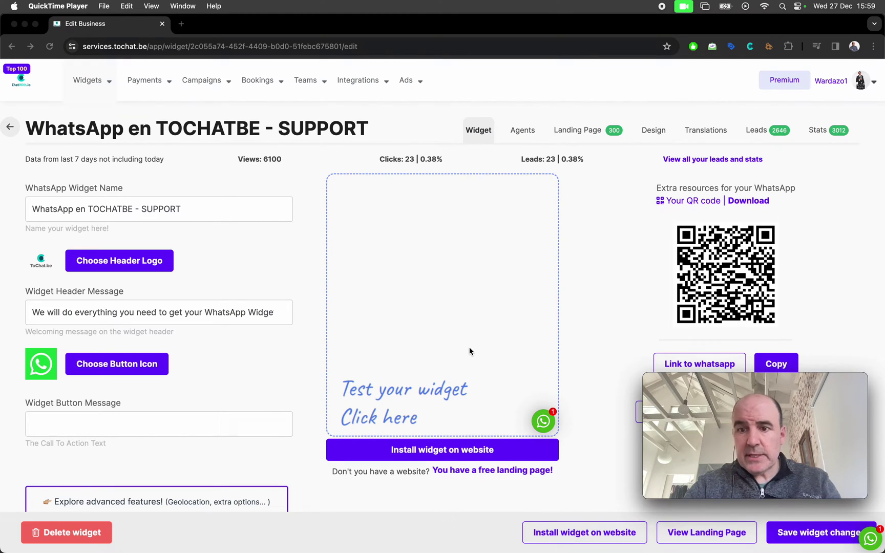
# Step: Review the landing page HTML source in VS Code
pyautogui.press('super+Tab')
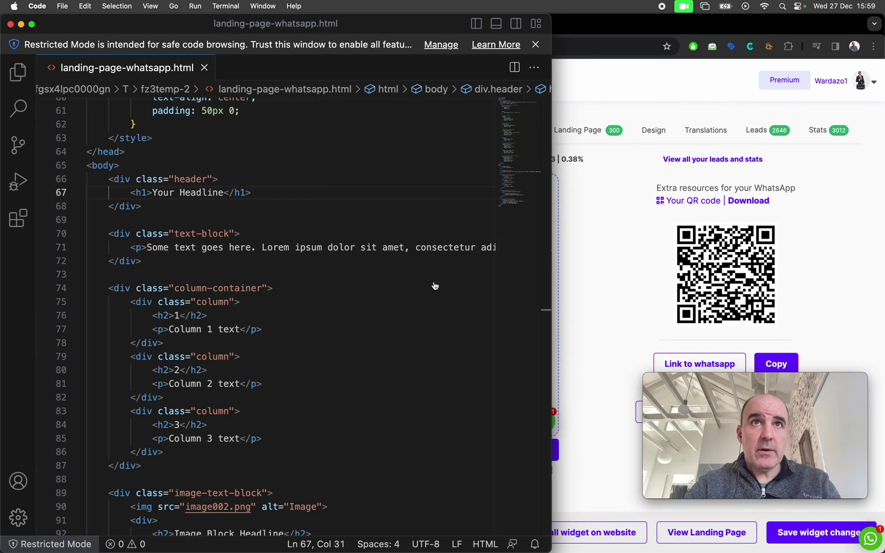
pyautogui.scroll(-1, 267, 246)
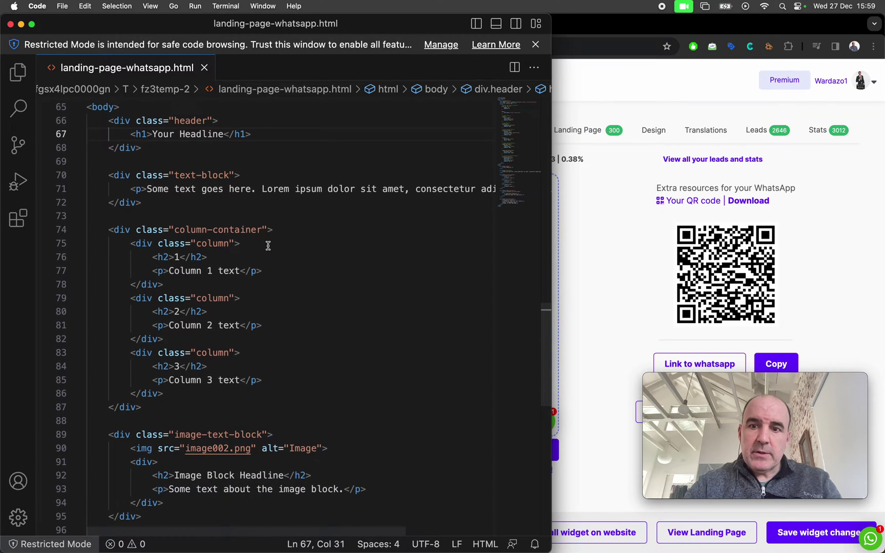
pyautogui.scroll(7, 268, 246)
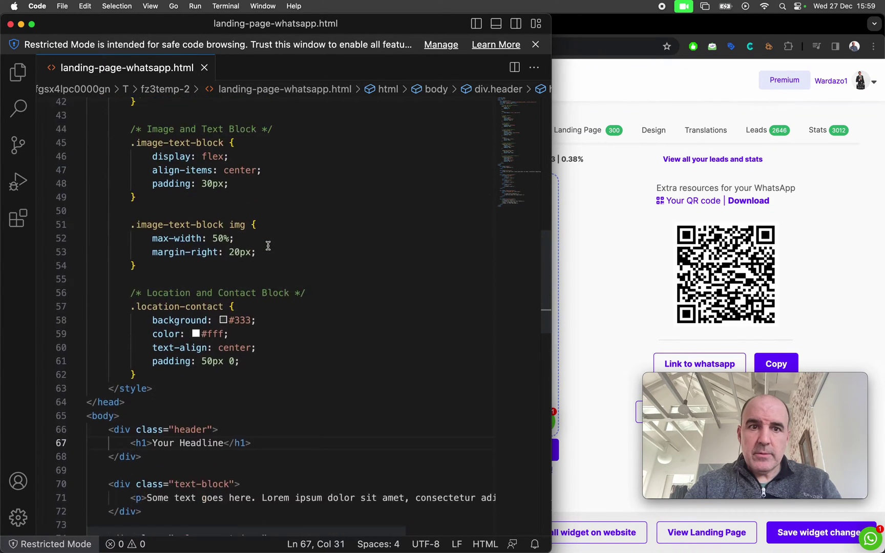
pyautogui.scroll(-6, 267, 246)
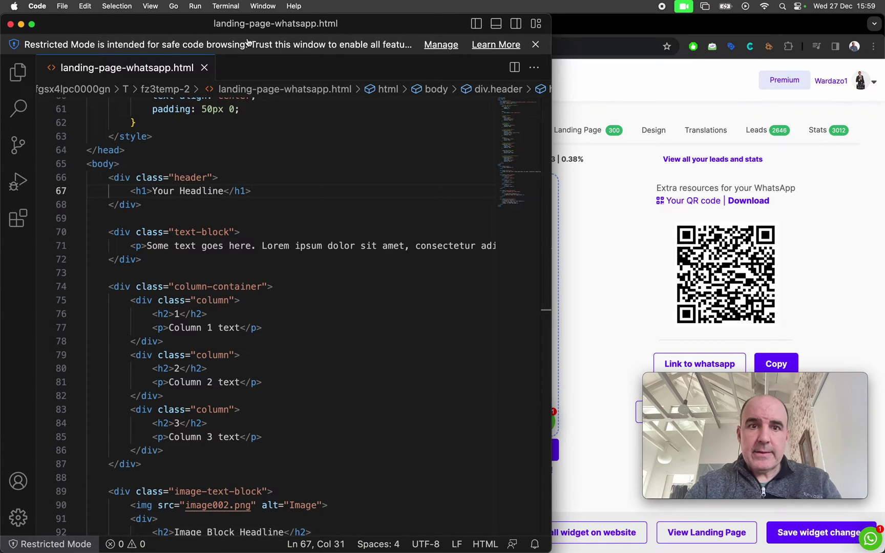
# Step: Bring up the Your Landing Page browser window beside the widget settings
pyautogui.press('super+Tab')
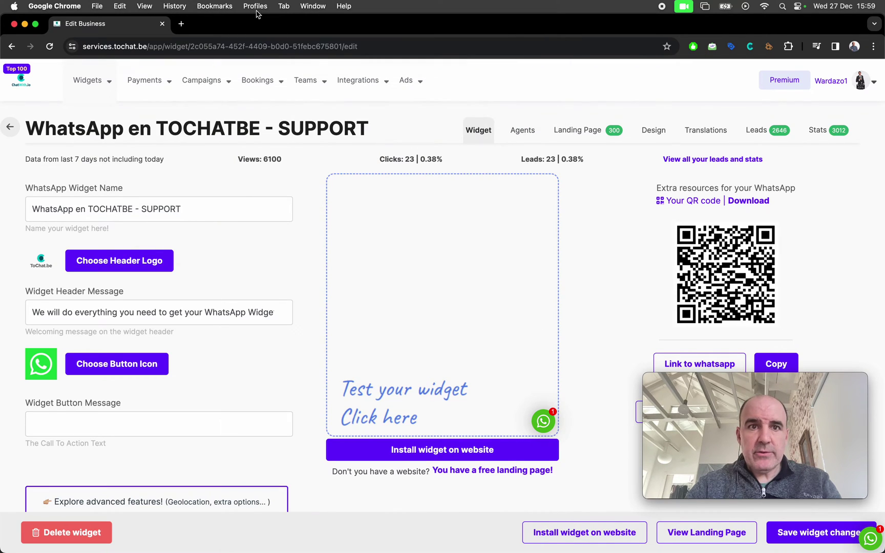
pyautogui.click(304, 7)
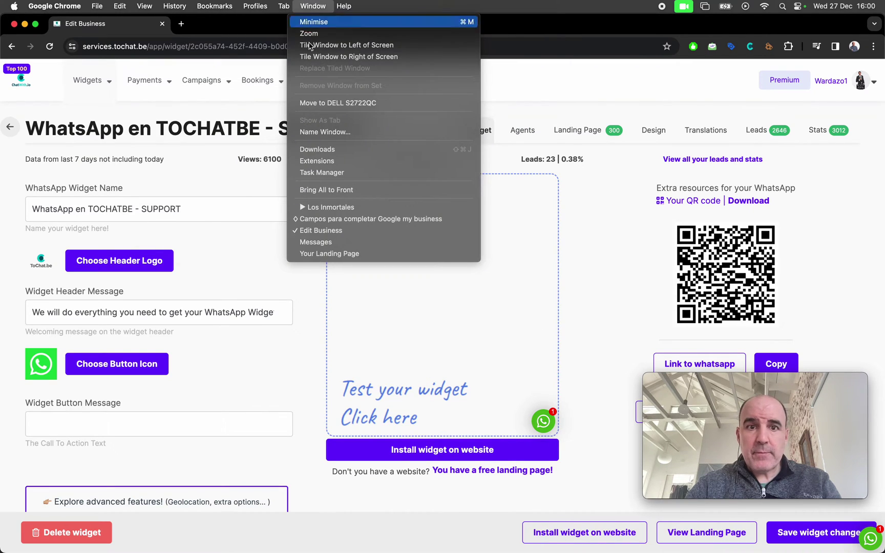
pyautogui.click(352, 255)
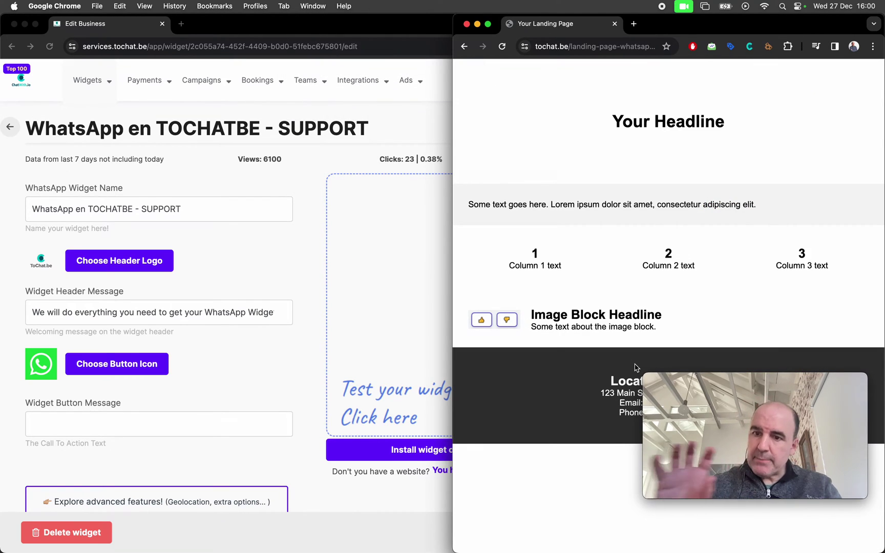
# Step: Look over the live landing page, then bring landing-page-whatsapp.html back to the front
pyautogui.moveTo(652, 377)
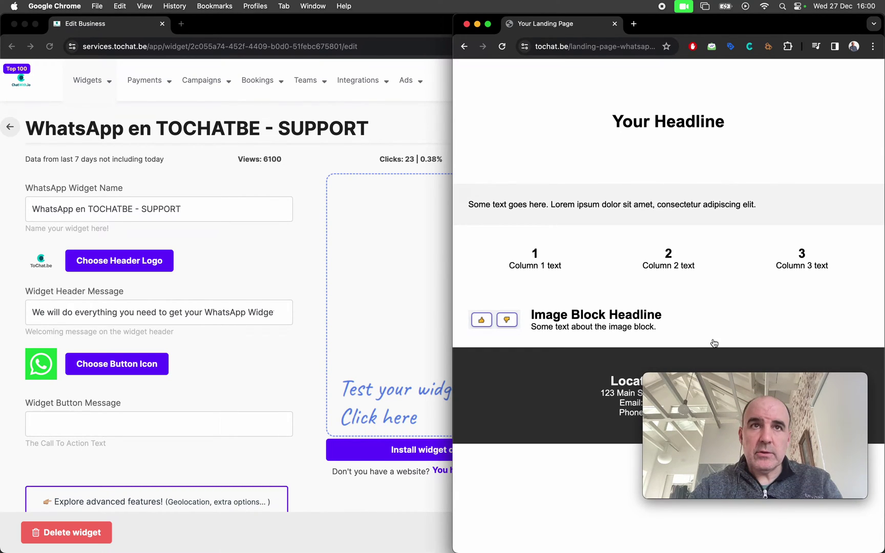
pyautogui.press('super+Tab')
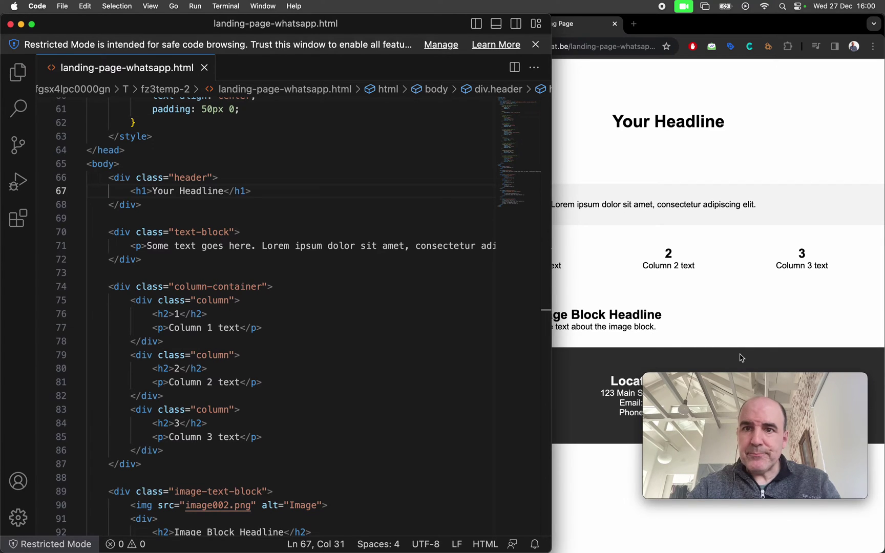
# Step: Compare the body markup in landing-page-whatsapp.html against the live landing page
pyautogui.click(730, 308)
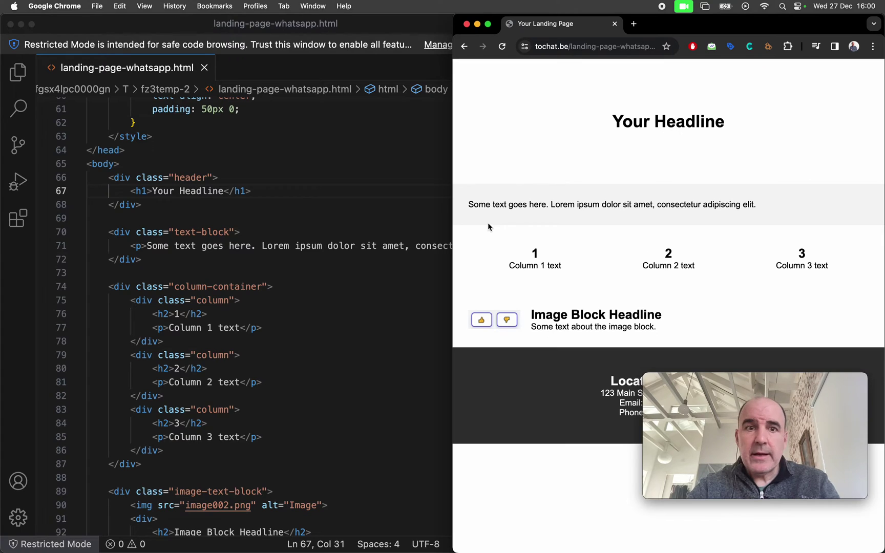
pyautogui.click(305, 208)
pyautogui.scroll(-5, 305, 208)
pyautogui.scroll(6, 304, 204)
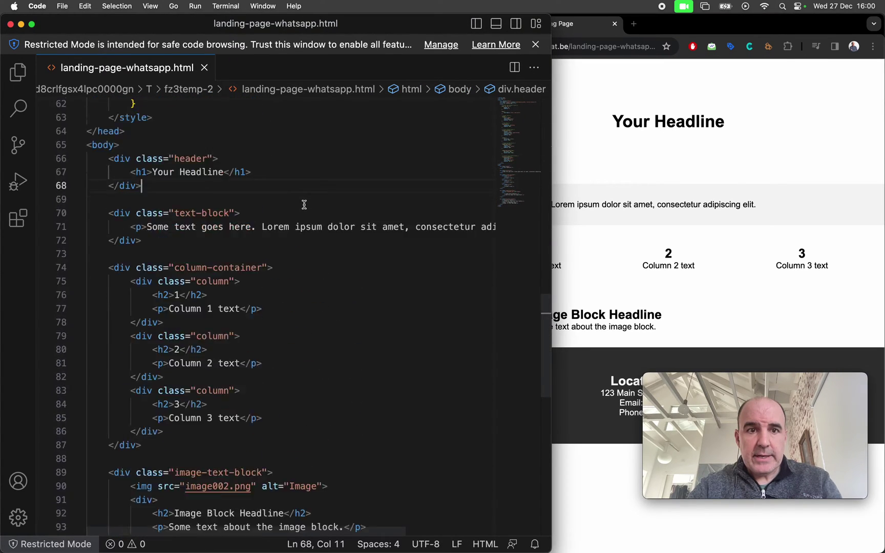
pyautogui.scroll(-2, 304, 205)
pyautogui.scroll(-2, 304, 204)
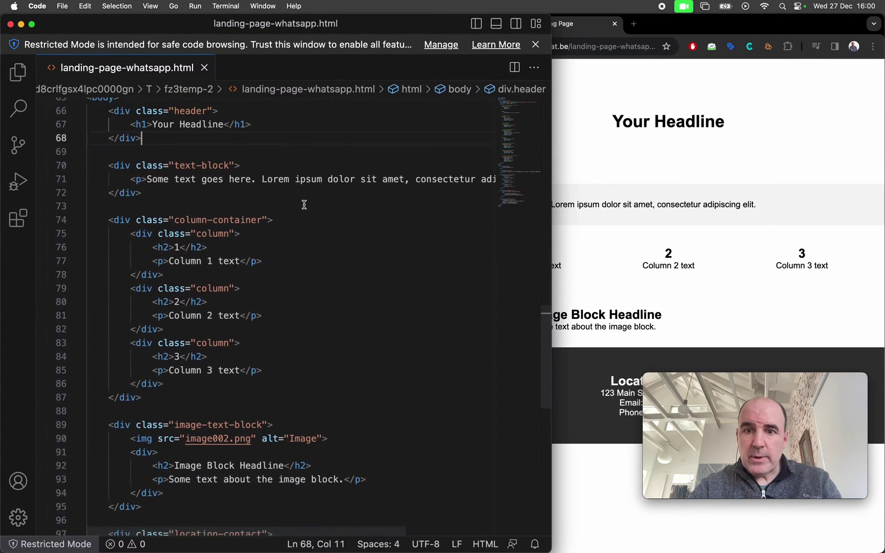
pyautogui.press('super+Tab')
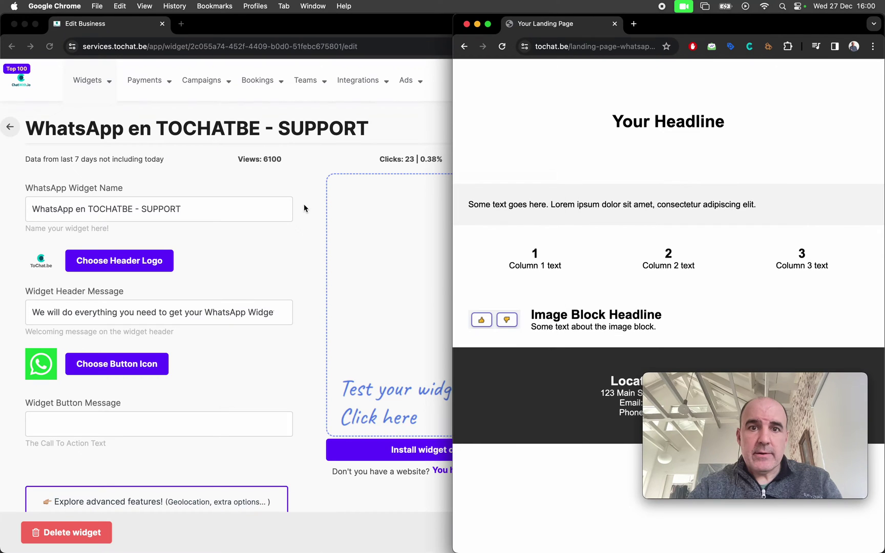
# Step: Copy the widget's 'Link to whatsapp' URL to the clipboard
pyautogui.click(285, 249)
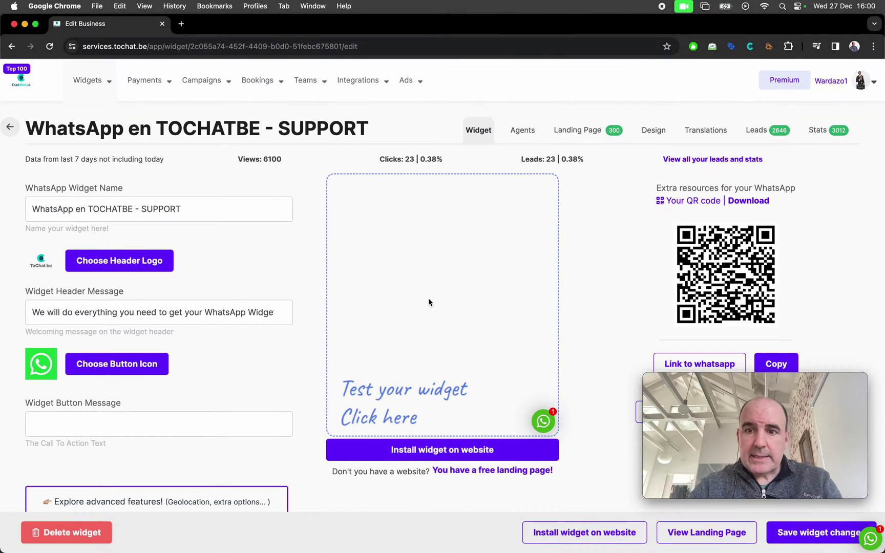
pyautogui.scroll(-2, 429, 302)
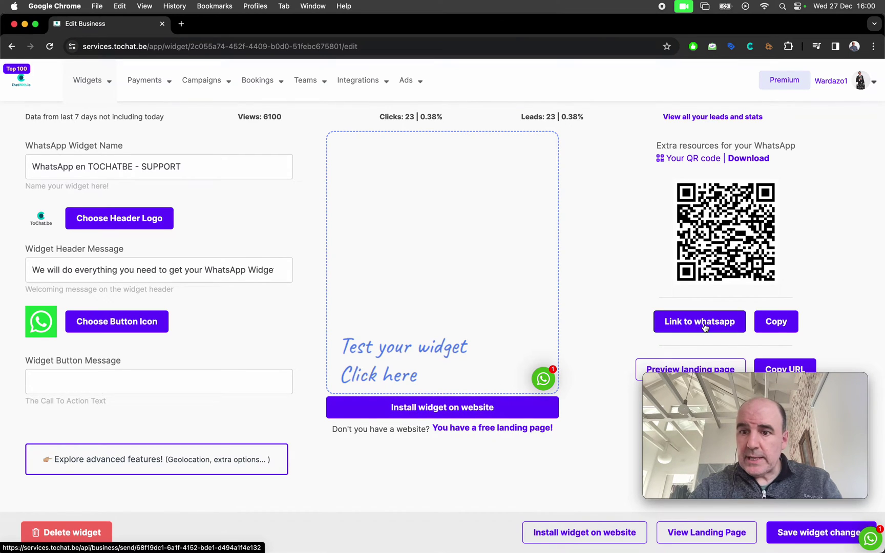
pyautogui.click(776, 321)
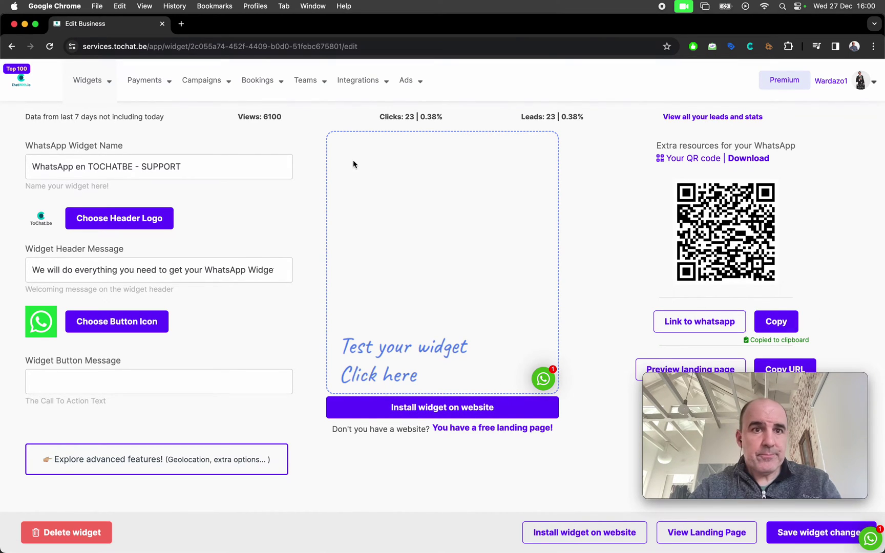
# Step: Show the landing-page-whatsapp.html source beside the Your Landing Page window
pyautogui.press('super+Tab')
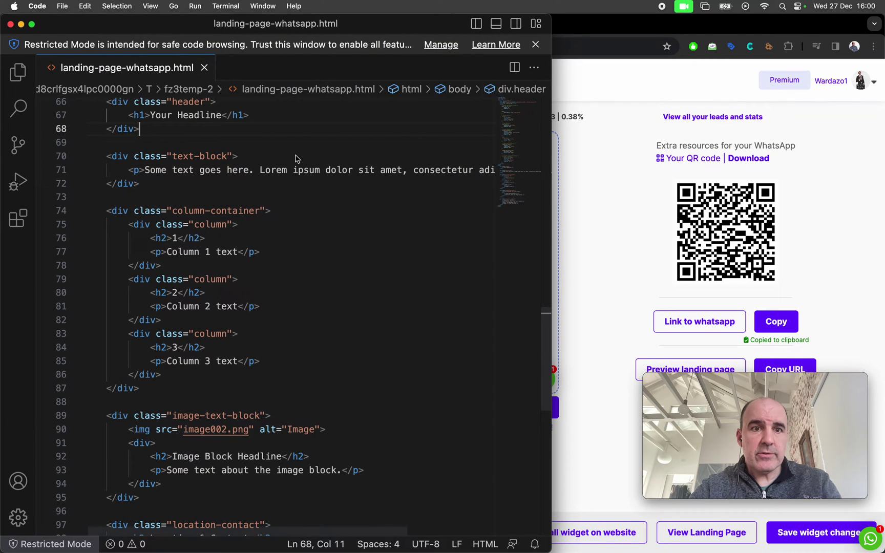
pyautogui.press('super+Tab')
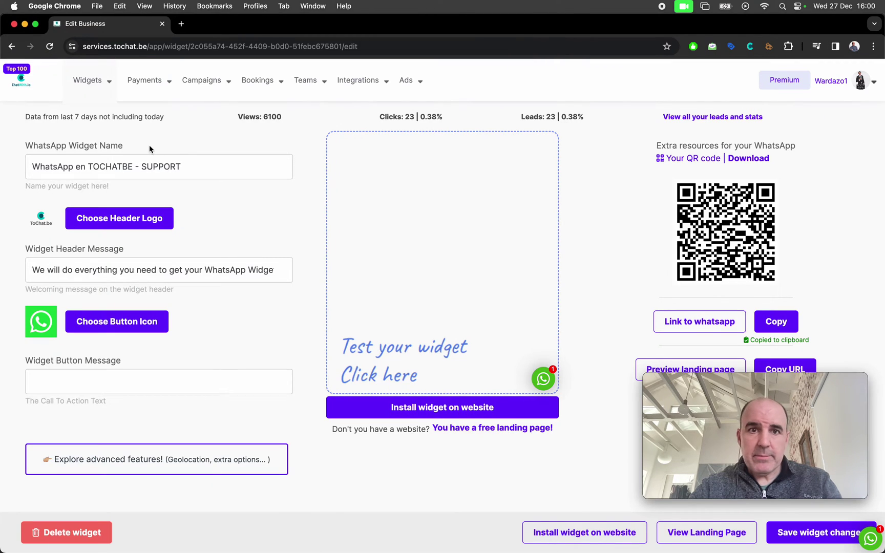
pyautogui.press('super+Tab')
pyautogui.click(256, 7)
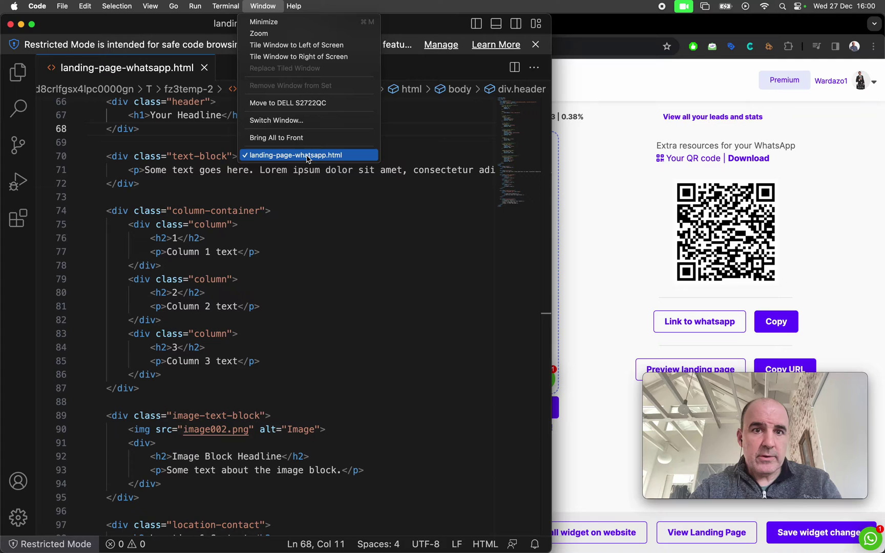
pyautogui.click(607, 324)
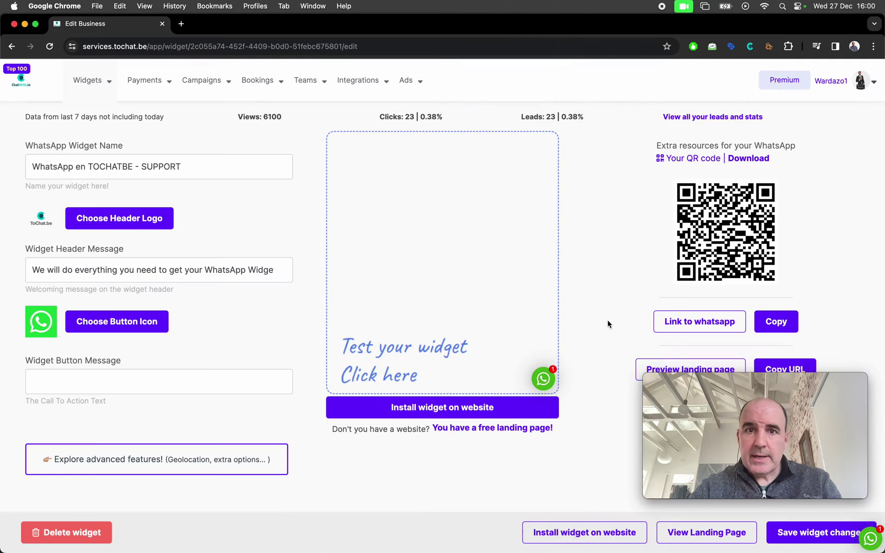
pyautogui.click(308, 6)
pyautogui.click(371, 253)
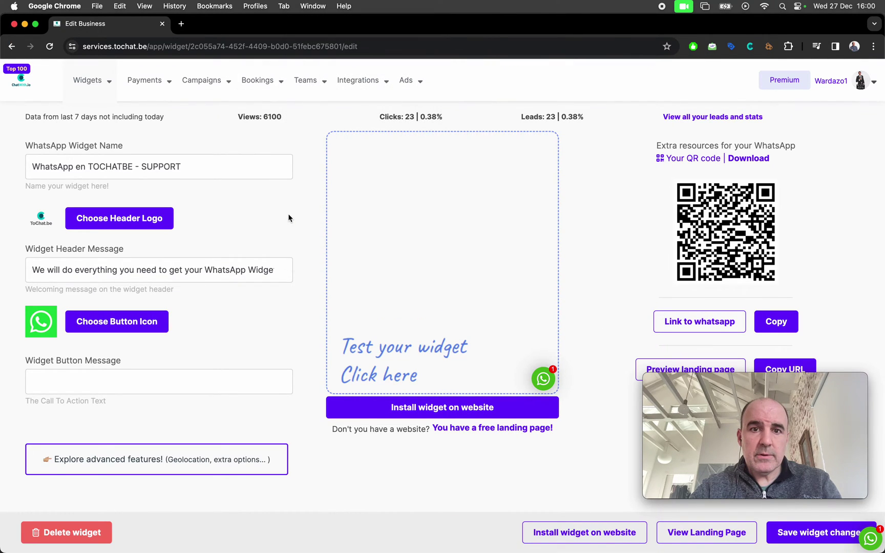
pyautogui.press('super+Tab')
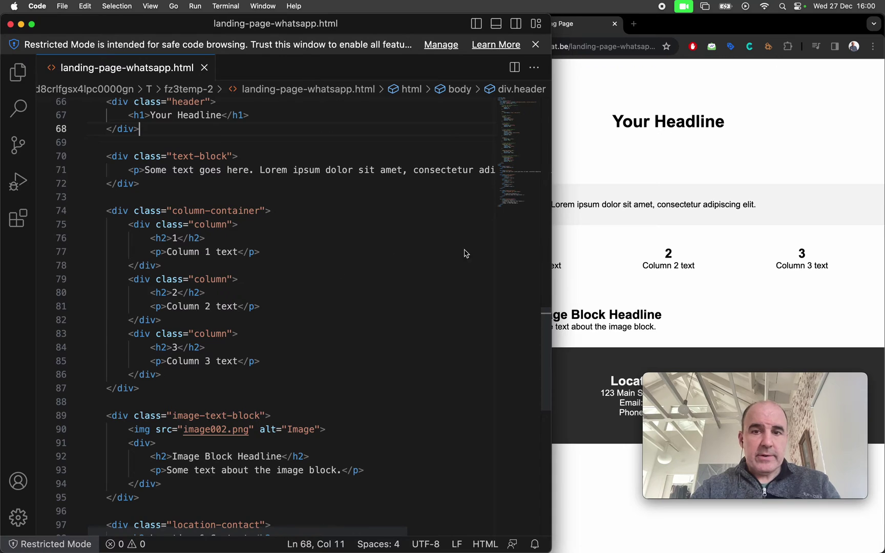
# Step: Add a closing </a> tag right after 'Column 1 text' on line 77
pyautogui.click(598, 267)
pyautogui.moveTo(509, 265); pyautogui.dragTo(562, 266)
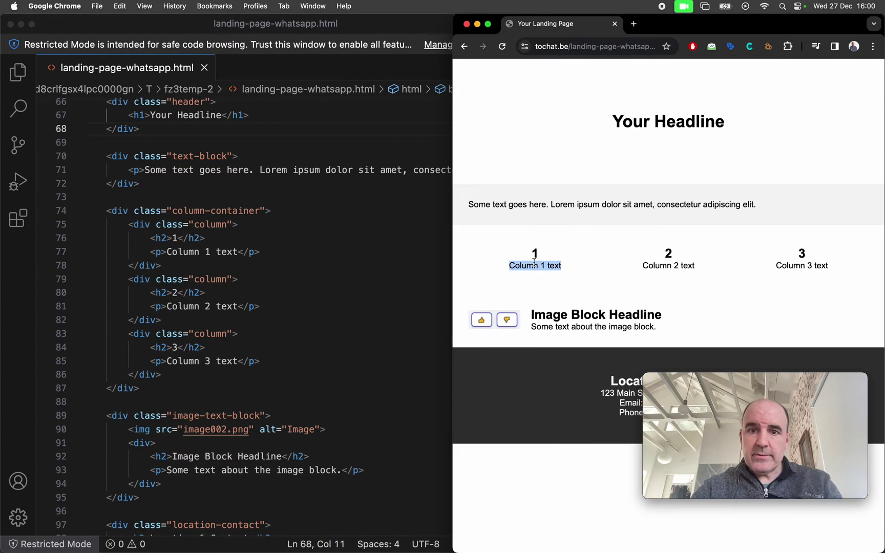
pyautogui.click(267, 229)
pyautogui.click(238, 252)
pyautogui.write('</p>a>')
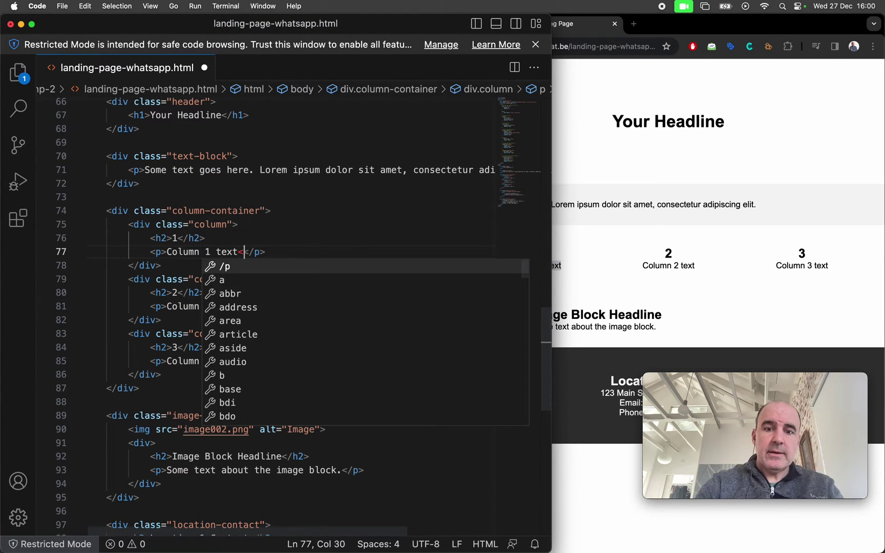
pyautogui.press('BackSpace')
pyautogui.press('BackSpace')
pyautogui.press('Left')
pyautogui.press('BackSpace')
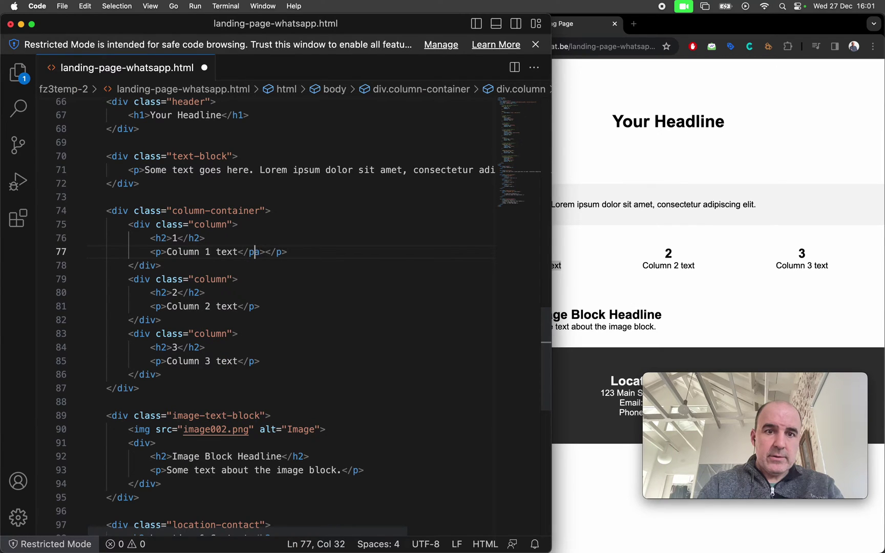
pyautogui.write('a')
pyautogui.press('Left')
pyautogui.press('Left')
pyautogui.press('Left')
pyautogui.press('Left')
pyautogui.press('Left')
pyautogui.press('Left')
pyautogui.press('Left')
pyautogui.press('Left')
pyautogui.press('Left')
pyautogui.press('Left')
pyautogui.press('Left')
pyautogui.press('Left')
pyautogui.press('Left')
pyautogui.press('Left')
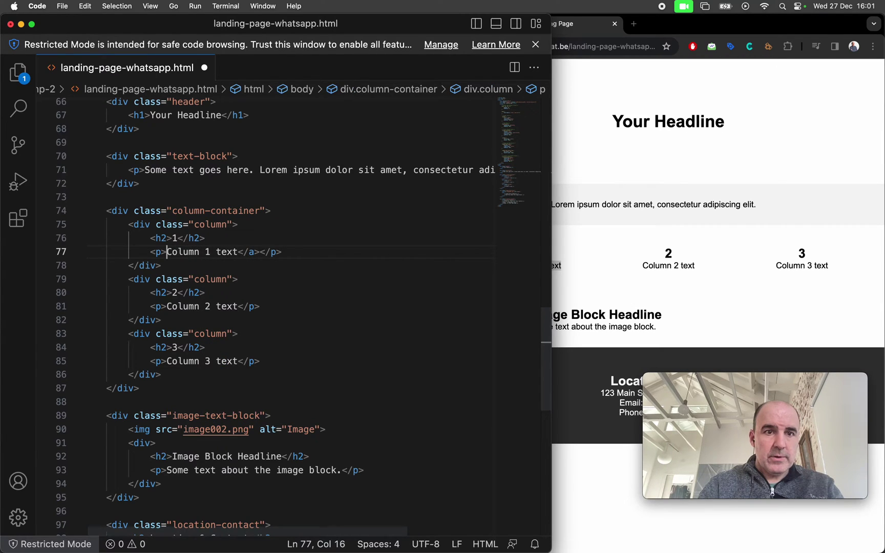
# Step: Insert <a href=> with the pasted ToChat send URL, drop the extra closing tag, save, reload
pyautogui.write('<a href=')
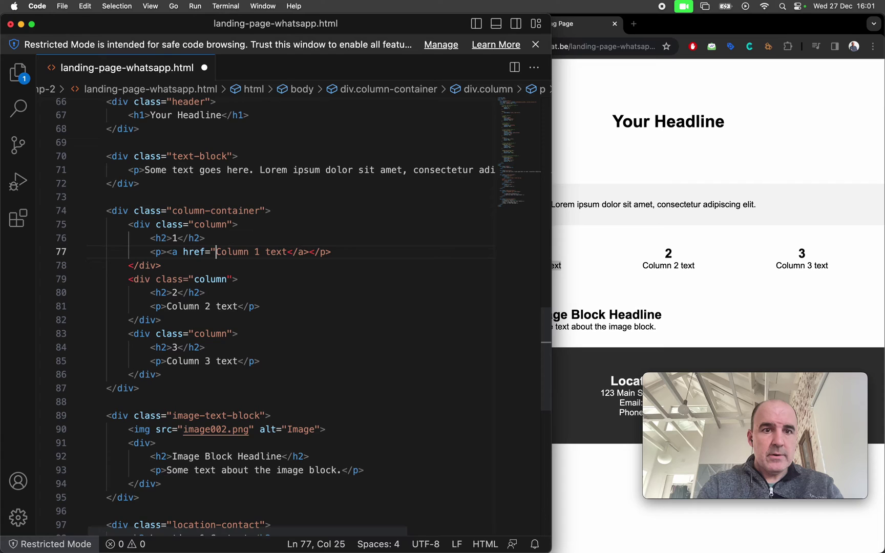
pyautogui.press('super+v')
pyautogui.press('Right')
pyautogui.write('>')
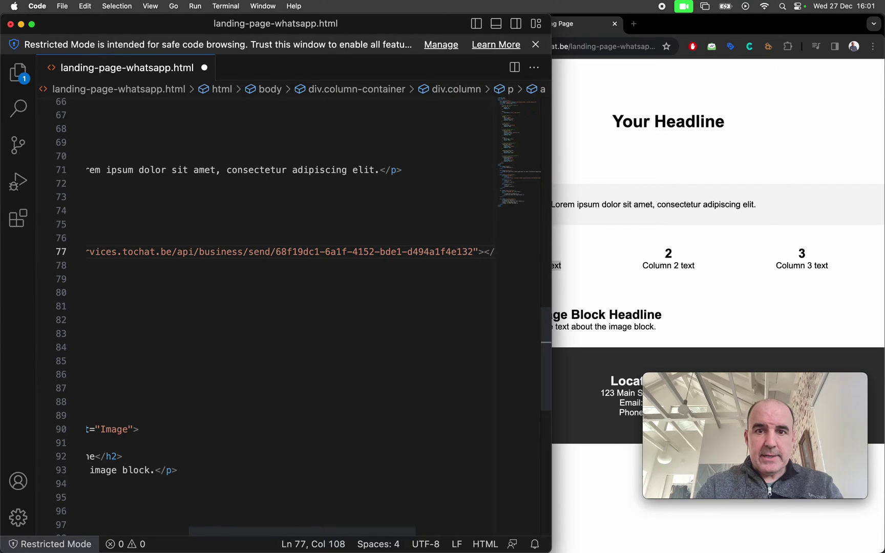
pyautogui.hotkey('shift', 'Right')
pyautogui.hotkey('shift', 'Right')
pyautogui.hotkey('shift', 'Right')
pyautogui.hotkey('shift', 'Right')
pyautogui.press('super+x')
pyautogui.press('super+s')
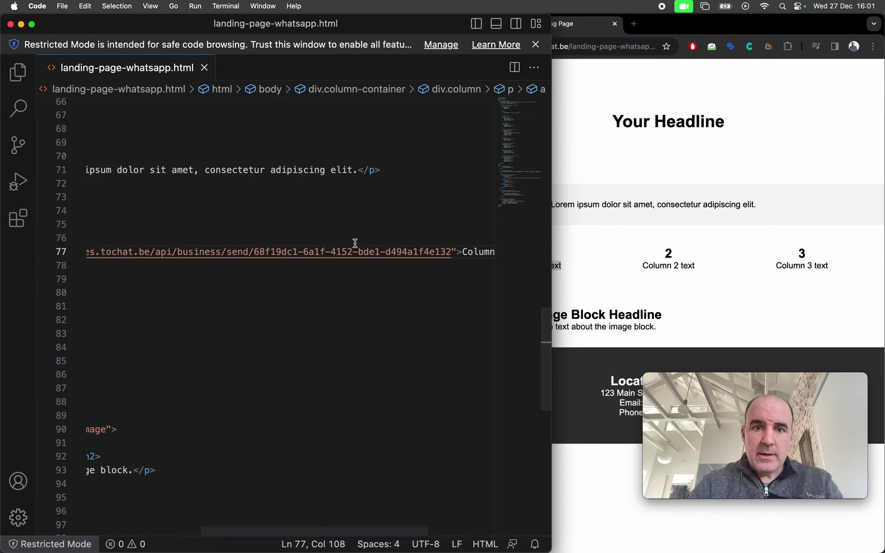
pyautogui.click(575, 283)
pyautogui.press('super+r')
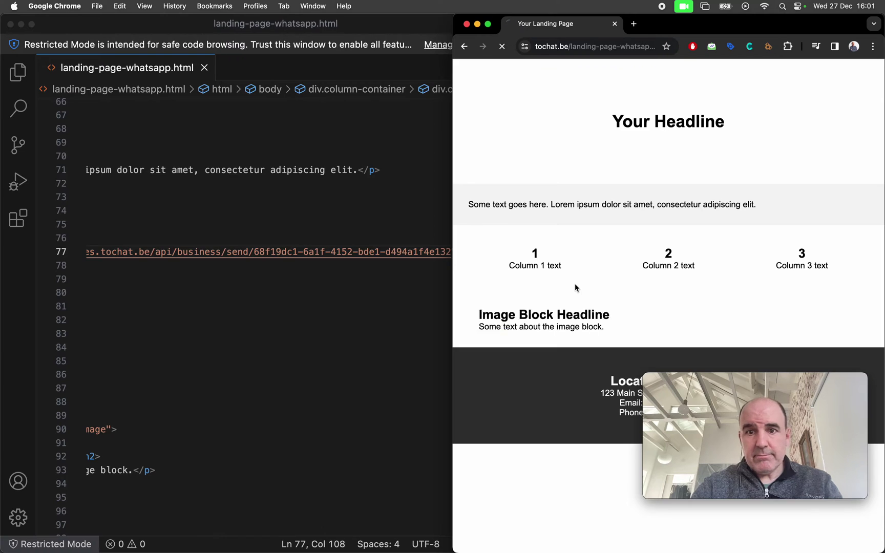
# Step: Confirm FileZilla's upload of the changed landing-page-whatsapp.html, then reload the live page
pyautogui.click(366, 336)
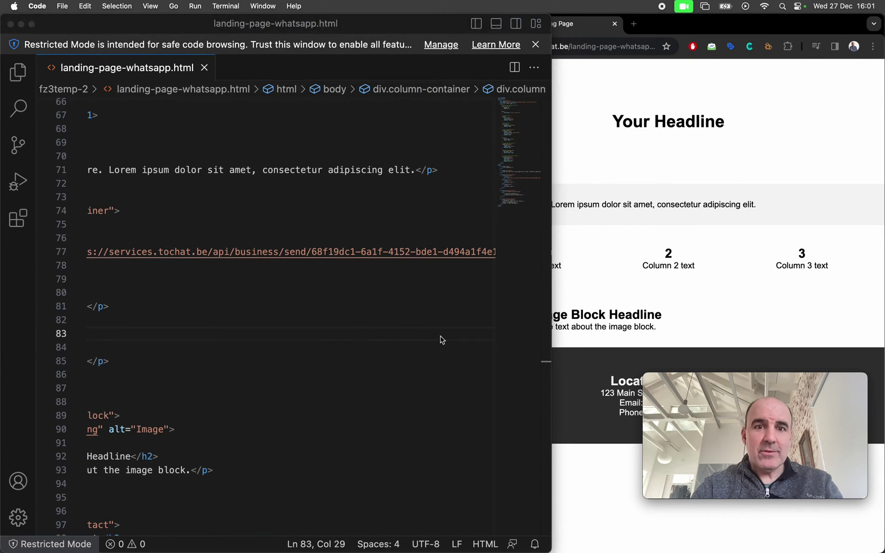
pyautogui.press('super+Tab')
pyautogui.click(328, 289)
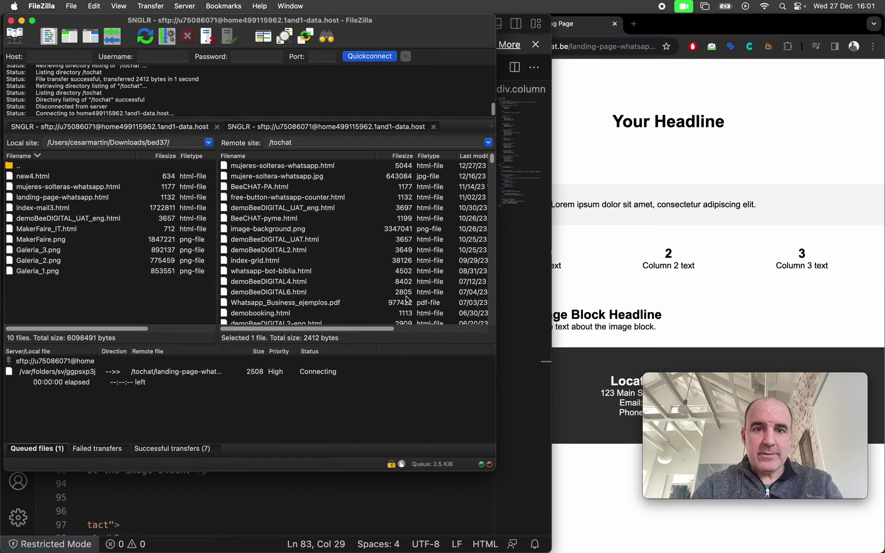
pyautogui.click(610, 293)
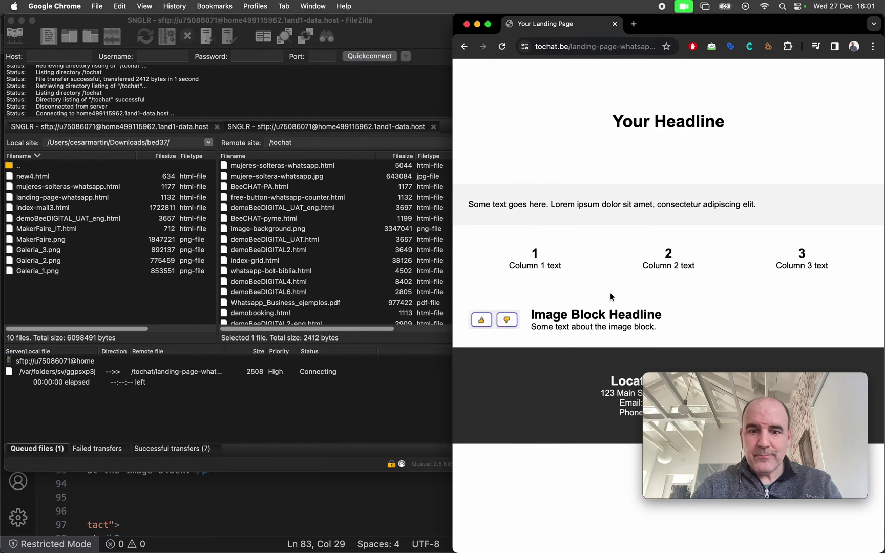
pyautogui.click(339, 487)
pyautogui.click(582, 298)
pyautogui.press('super+r')
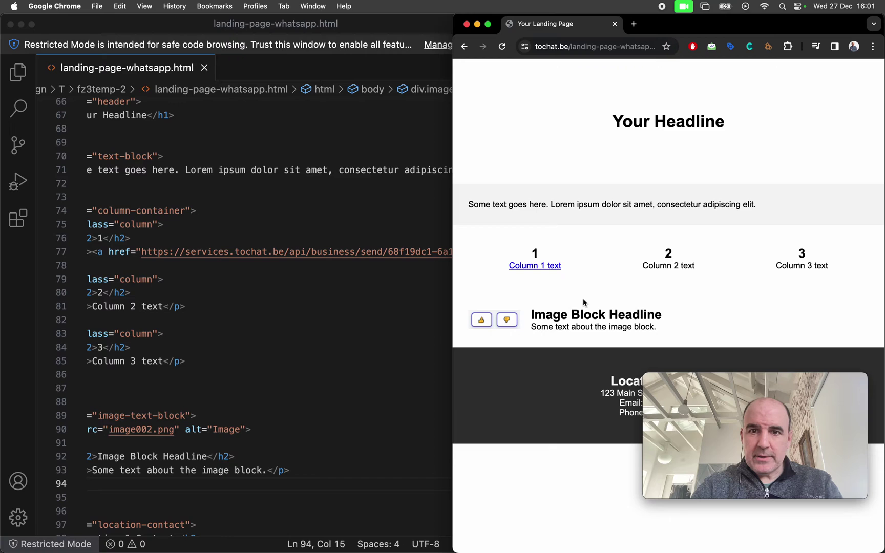
# Step: Test the 'Column 1 text' link to web.whatsapp.com, go back, and return to the first column's code
pyautogui.click(558, 271)
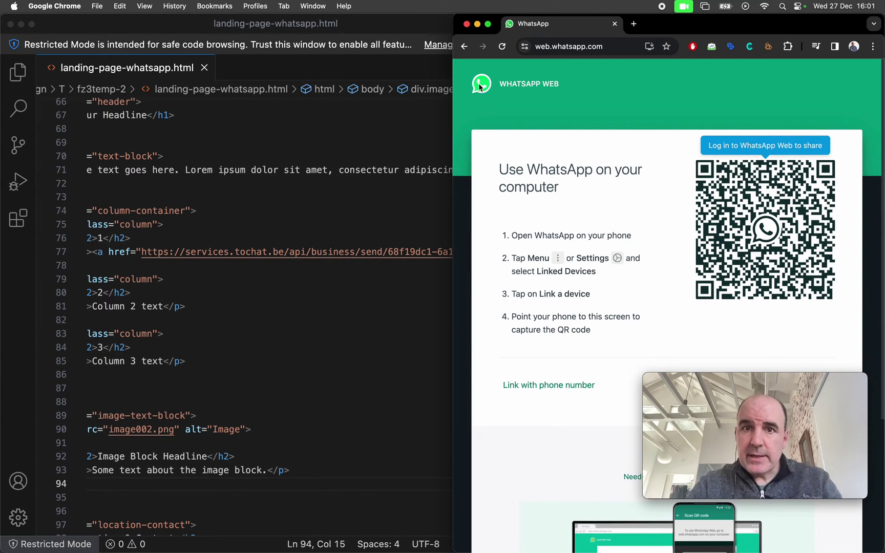
pyautogui.click(463, 46)
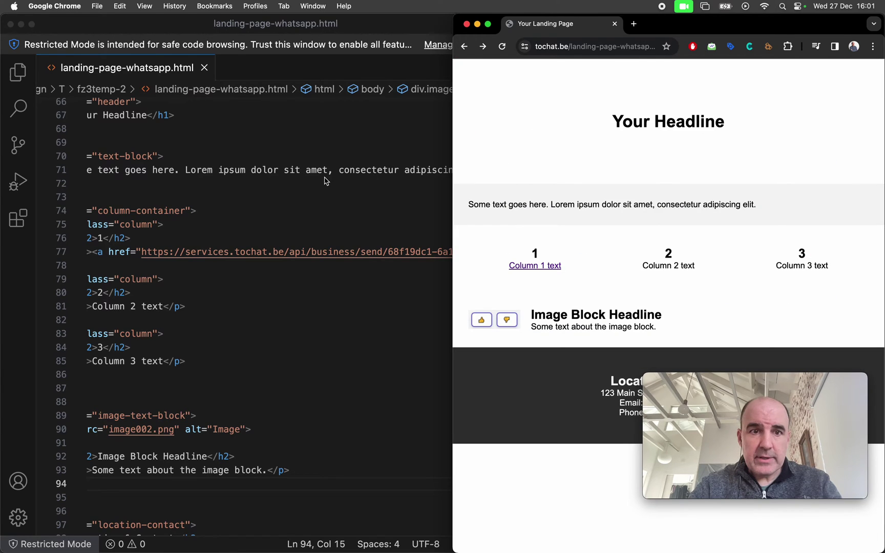
pyautogui.click(353, 224)
pyautogui.click(352, 223)
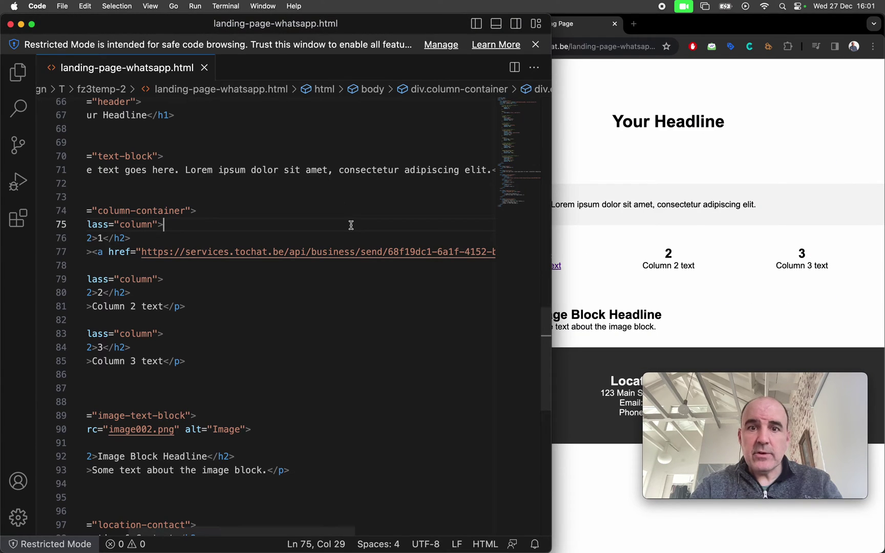
pyautogui.click(603, 273)
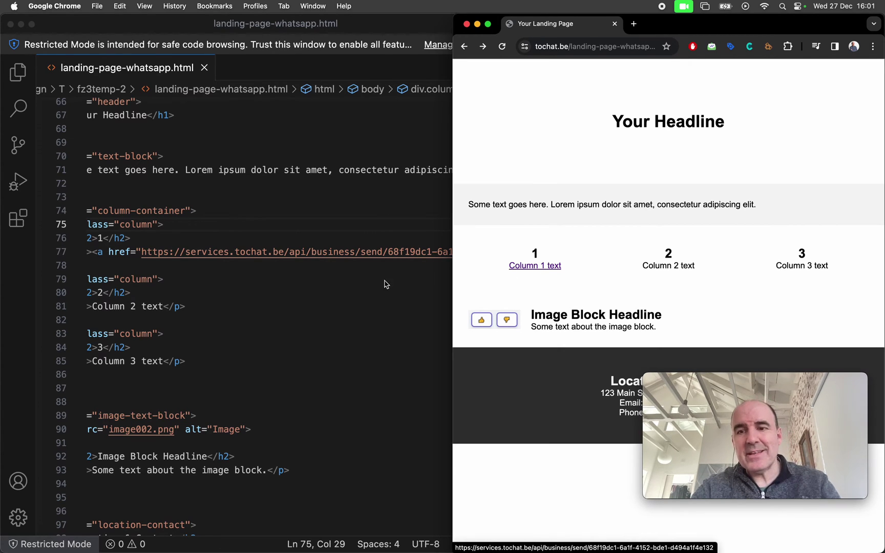
pyautogui.click(318, 290)
pyautogui.click(213, 236)
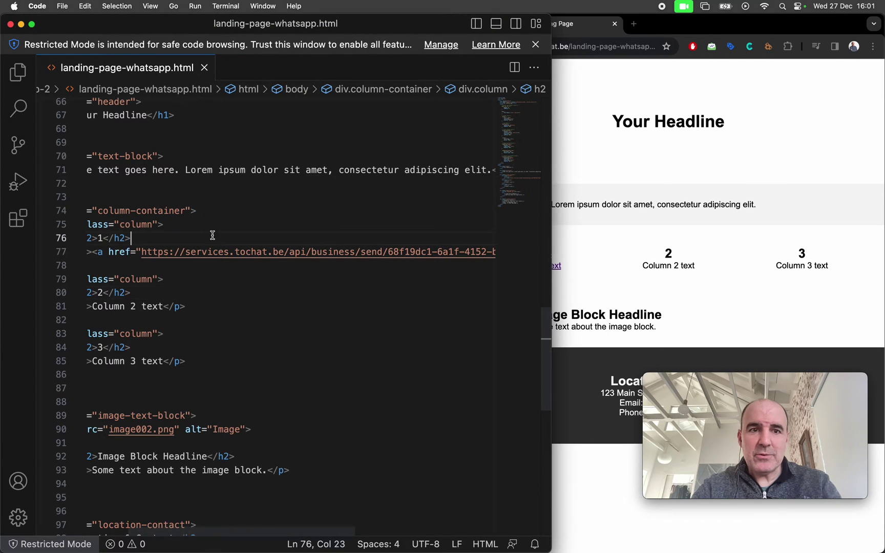
pyautogui.hscroll(-5, 209, 241)
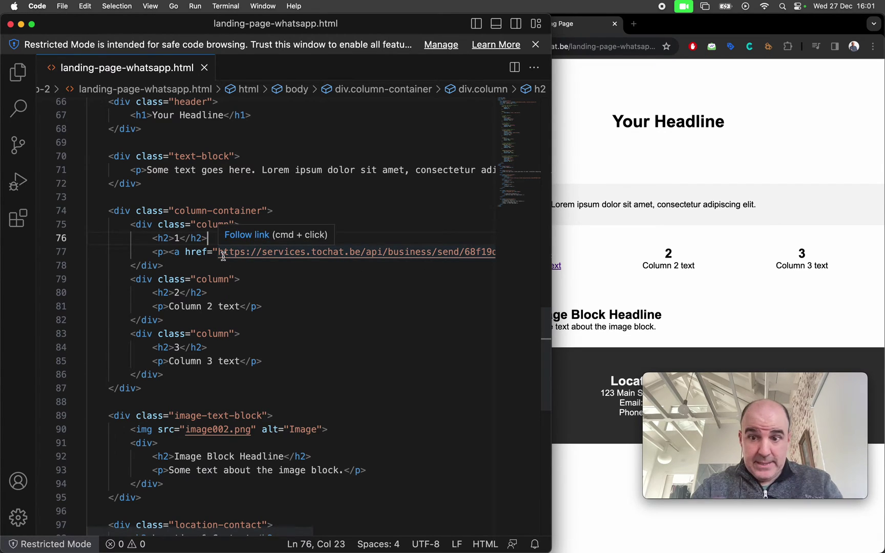
pyautogui.click(570, 251)
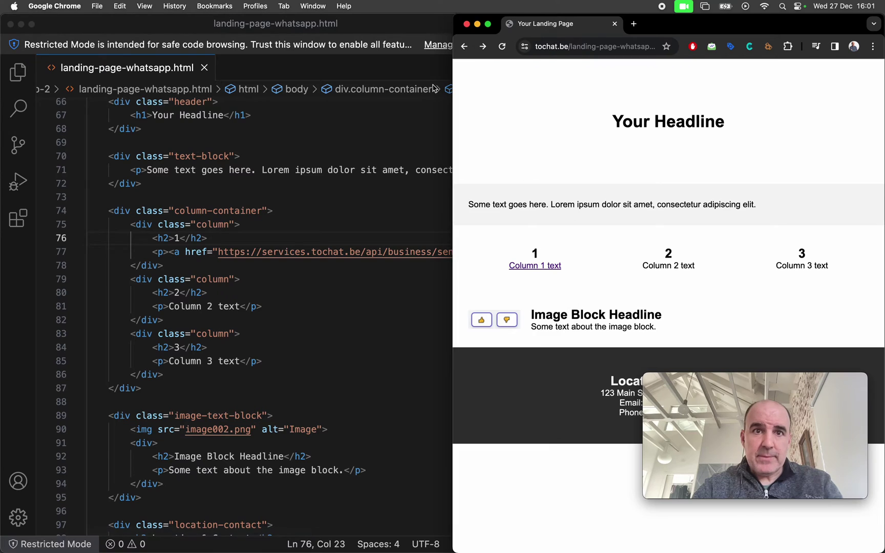
pyautogui.click(313, 5)
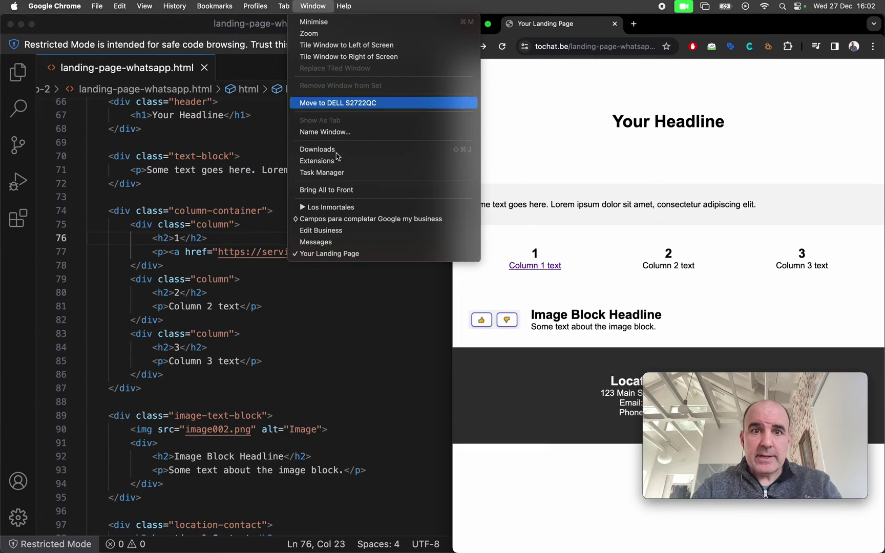
pyautogui.click(362, 255)
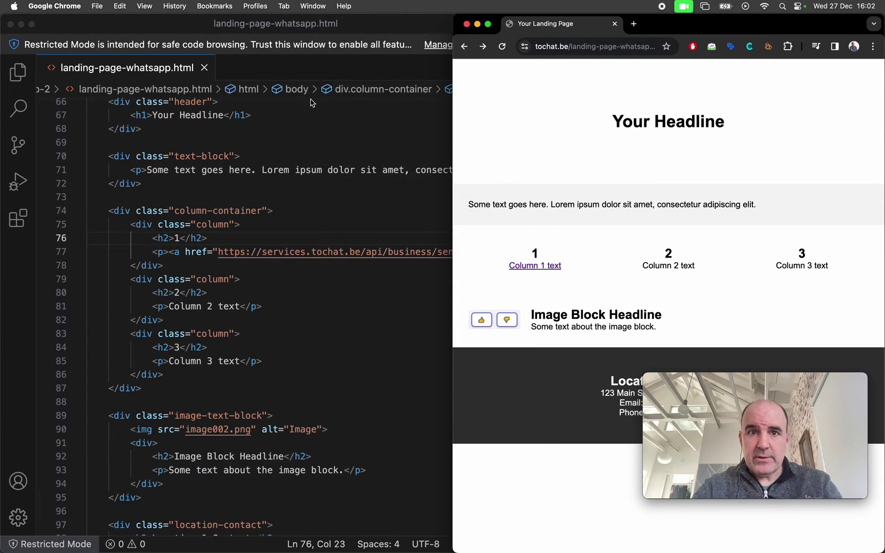
pyautogui.click(310, 6)
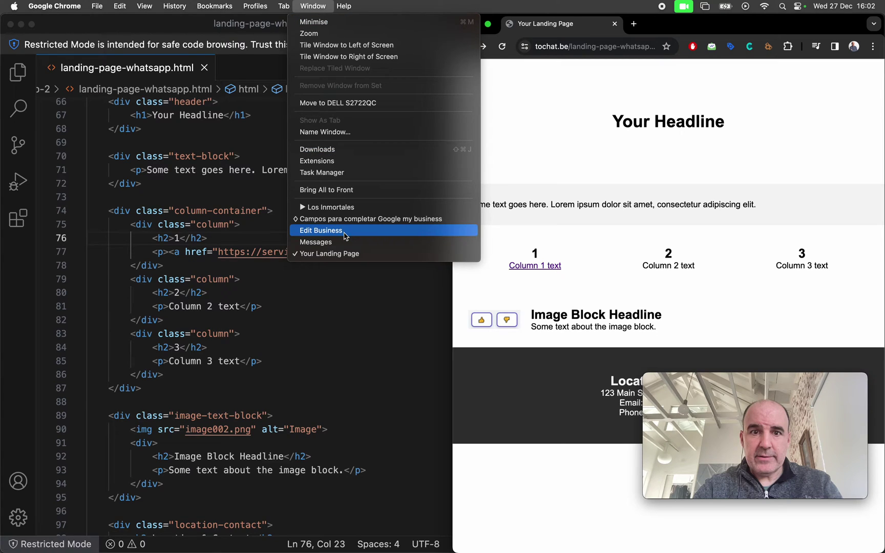
# Step: In the Edit Business page, open and close the widget's chat preview
pyautogui.click(345, 235)
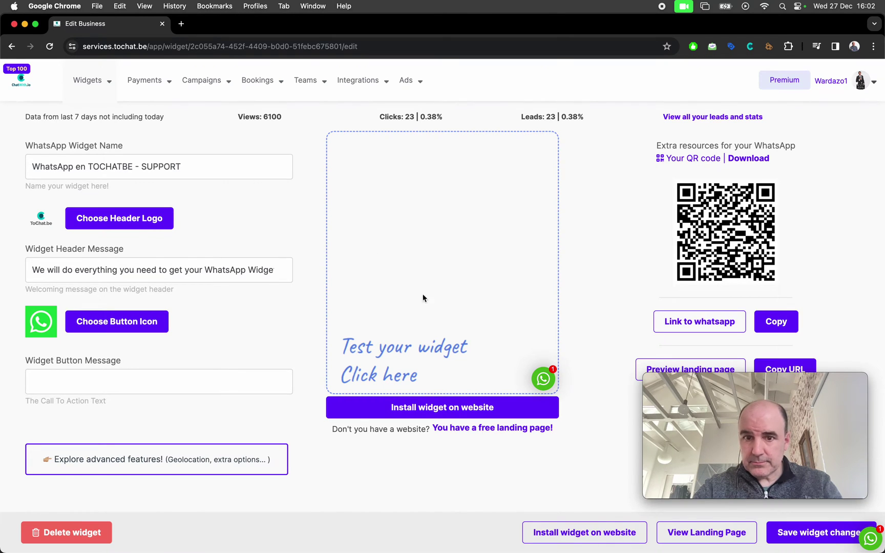
pyautogui.click(544, 384)
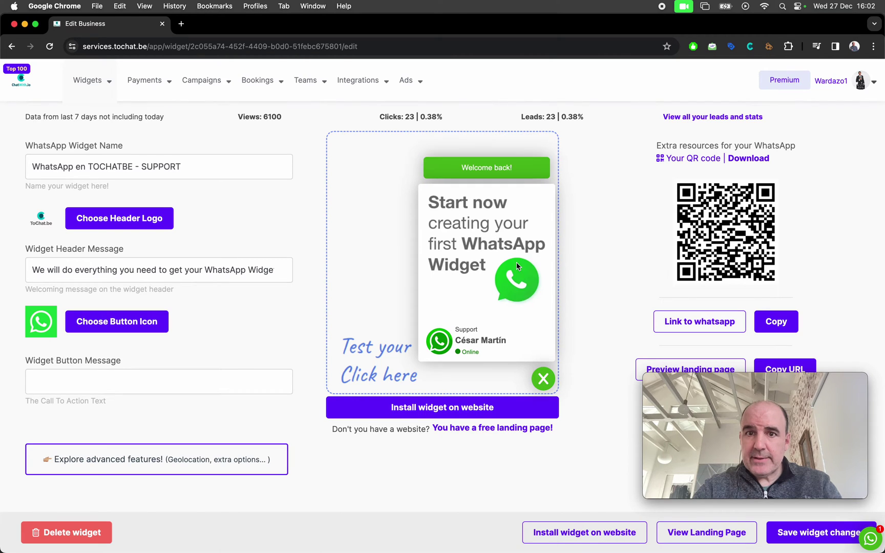
pyautogui.click(544, 379)
# Step: Select all of the widget's website installation code, then close the instructions
pyautogui.click(492, 408)
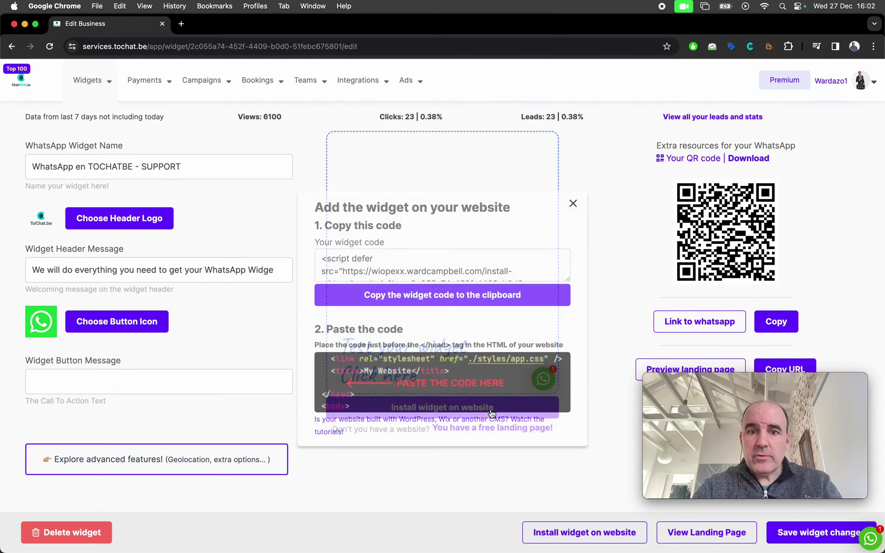
pyautogui.click(381, 267)
pyautogui.press('super+a')
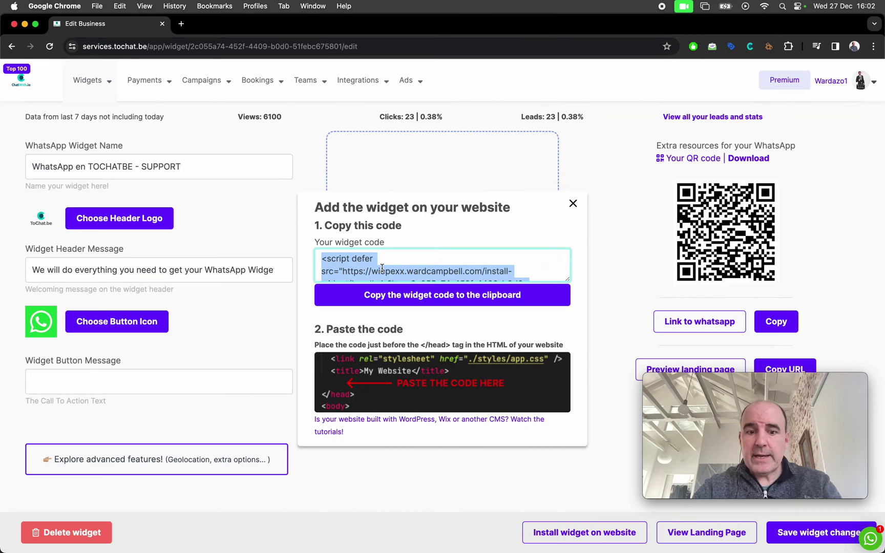
pyautogui.click(573, 203)
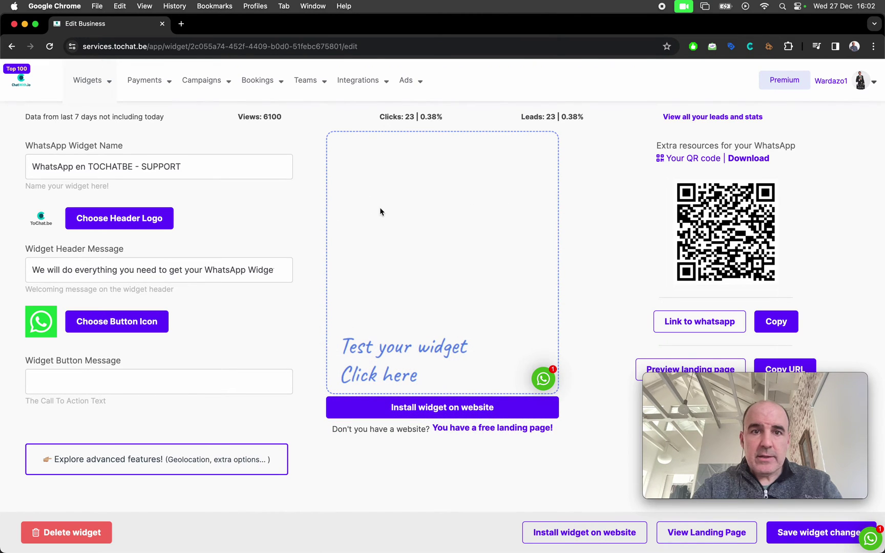
# Step: Bring up the Your Landing Page window and scroll to the HTML head in VS Code
pyautogui.click(311, 7)
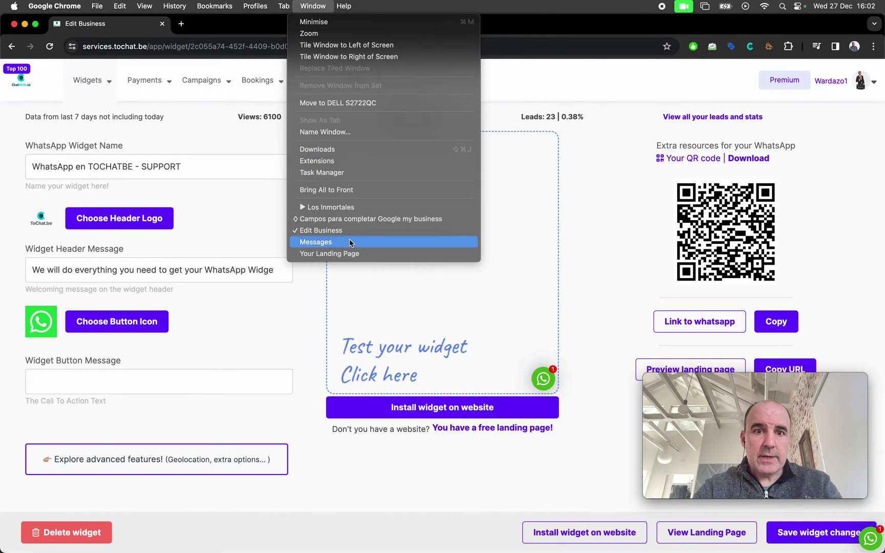
pyautogui.click(362, 253)
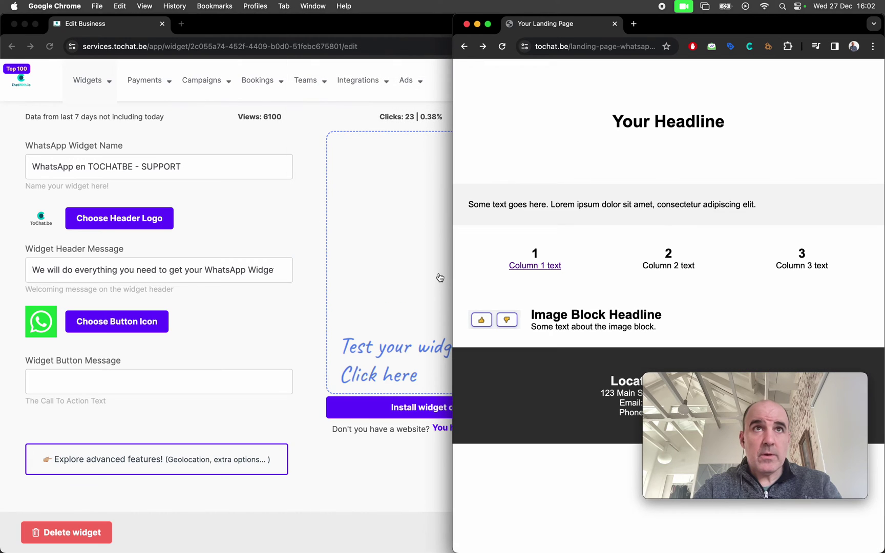
pyautogui.press('super+Tab')
pyautogui.scroll(4, 296, 251)
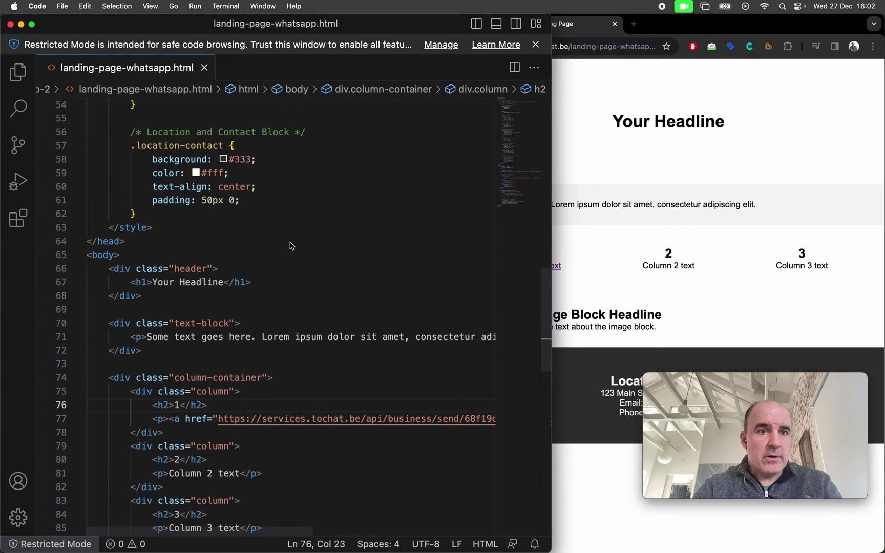
pyautogui.scroll(3, 290, 246)
# Step: Paste the widget <script> tag on line 65 after </style>, save, and confirm FileZilla's upload
pyautogui.click(190, 303)
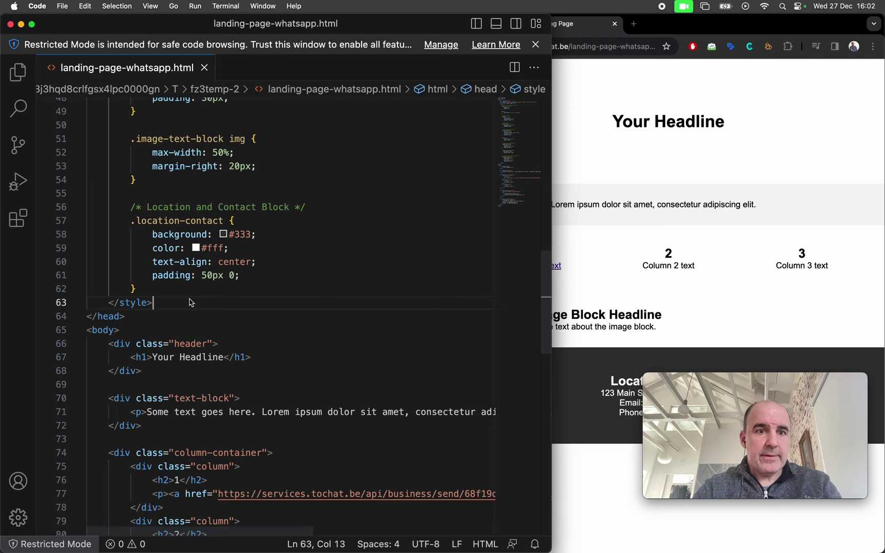
pyautogui.press('Return')
pyautogui.press('Return')
pyautogui.press('Return')
pyautogui.press('Up')
pyautogui.press('super+v')
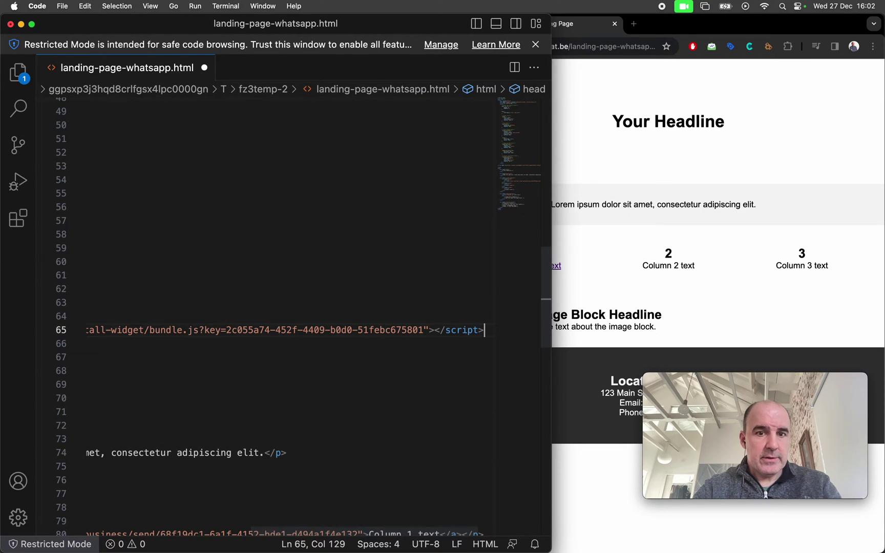
pyautogui.press('super+Left')
pyautogui.press('super+s')
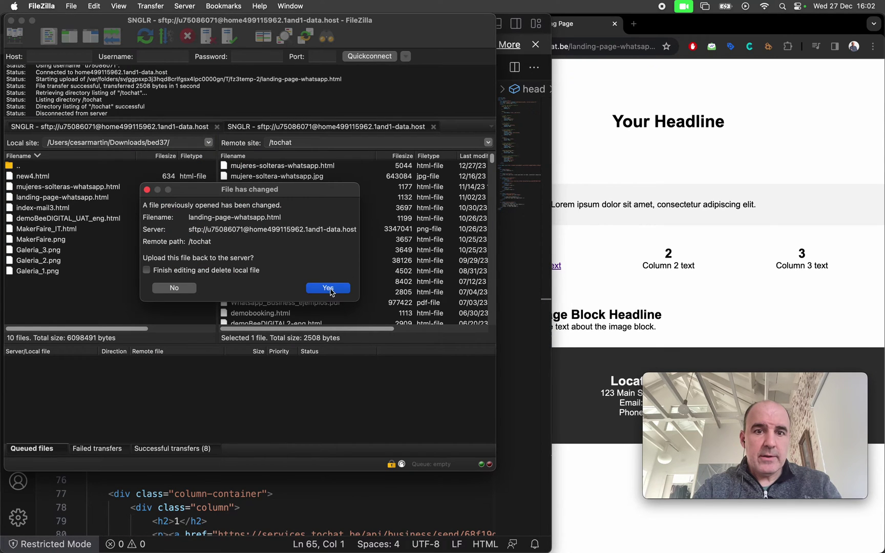
pyautogui.click(328, 288)
pyautogui.click(586, 282)
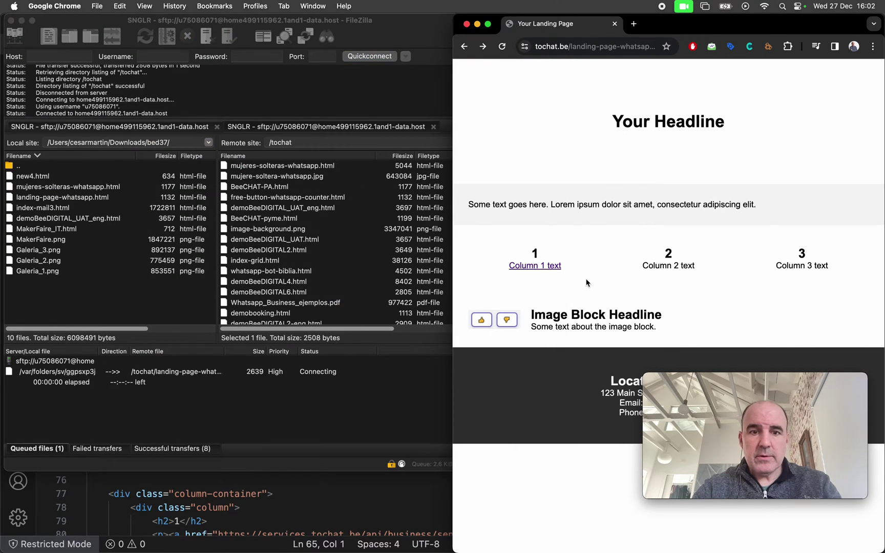
pyautogui.click(417, 499)
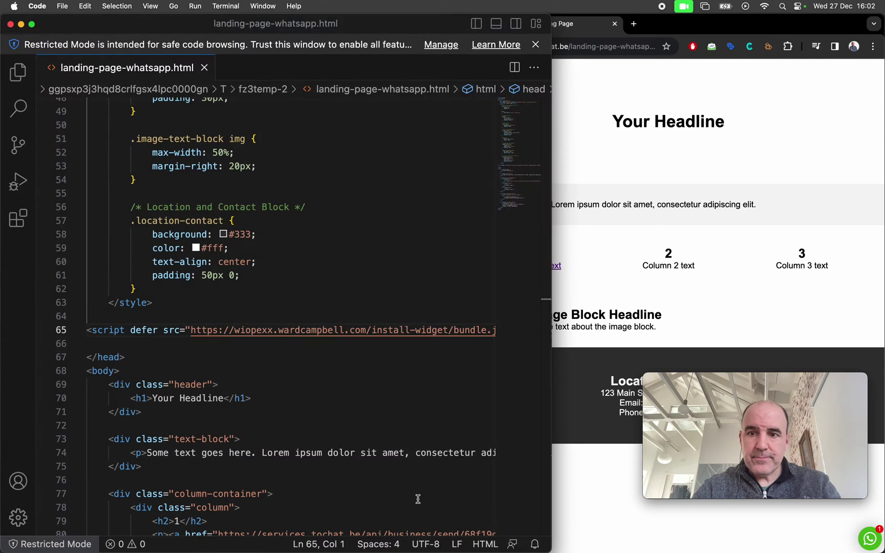
# Step: Reload the live page and open then close the floating WhatsApp widget's chat popup
pyautogui.click(801, 528)
pyautogui.click(867, 541)
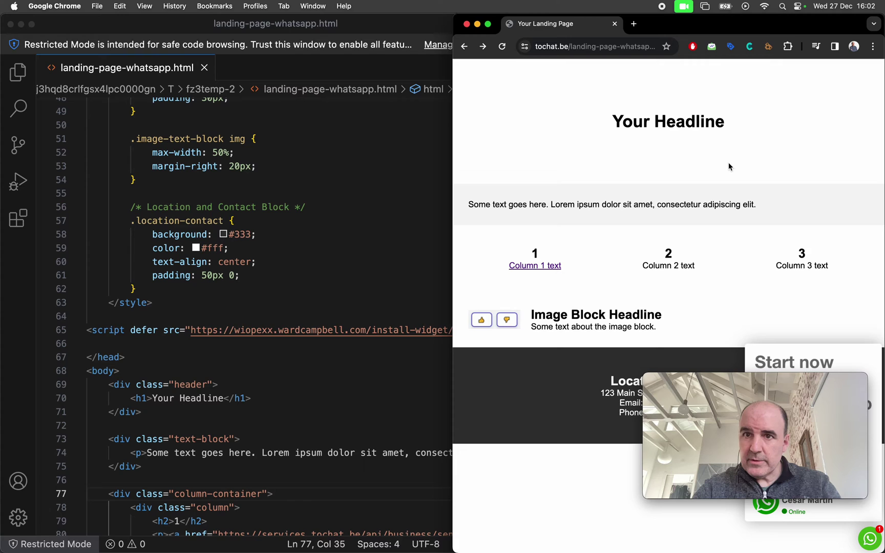
pyautogui.moveTo(718, 25); pyautogui.dragTo(375, 4)
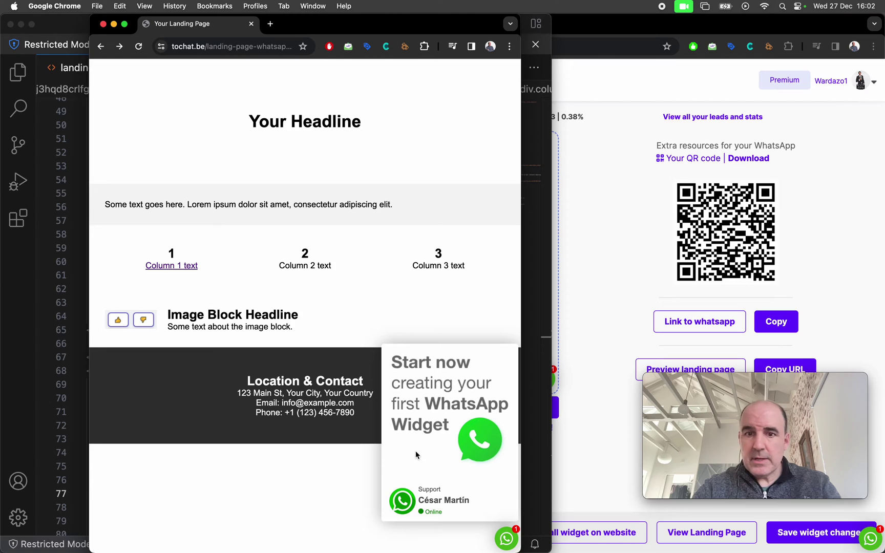
pyautogui.moveTo(522, 293); pyautogui.dragTo(685, 301)
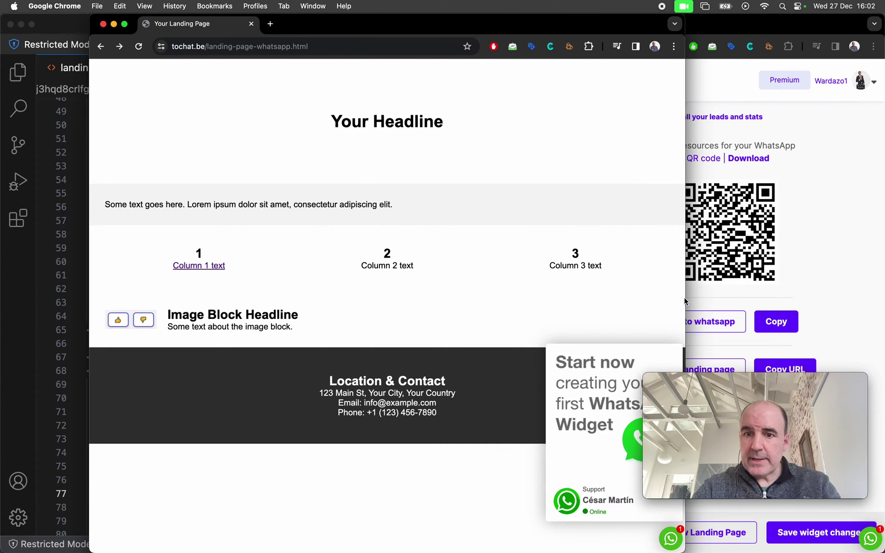
pyautogui.press('super+r')
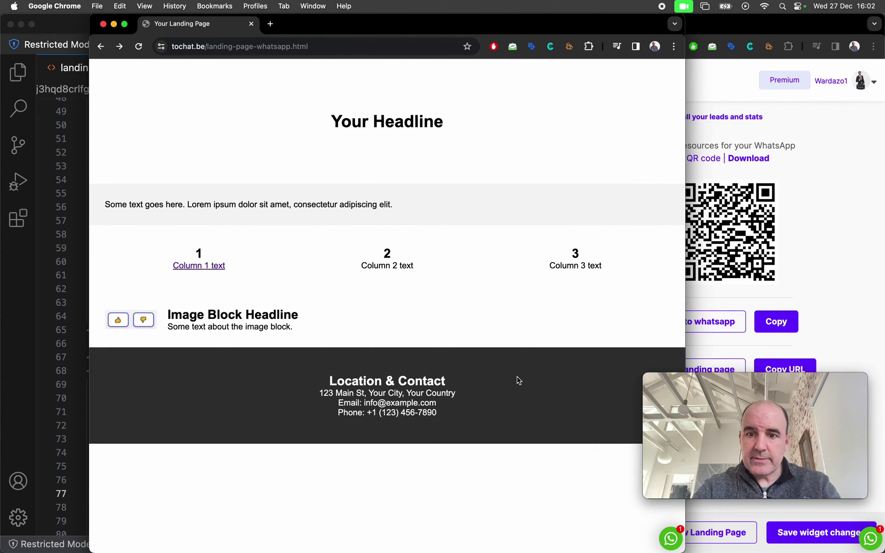
pyautogui.click(668, 537)
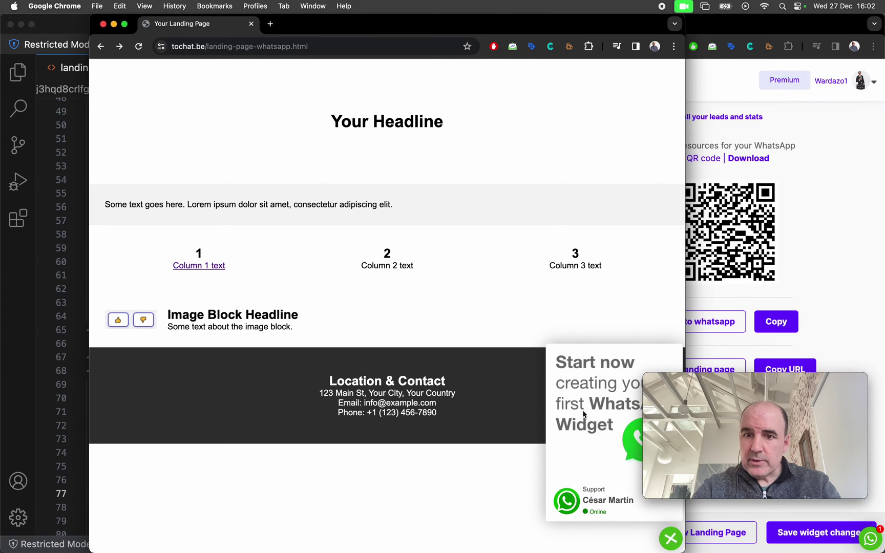
pyautogui.click(670, 538)
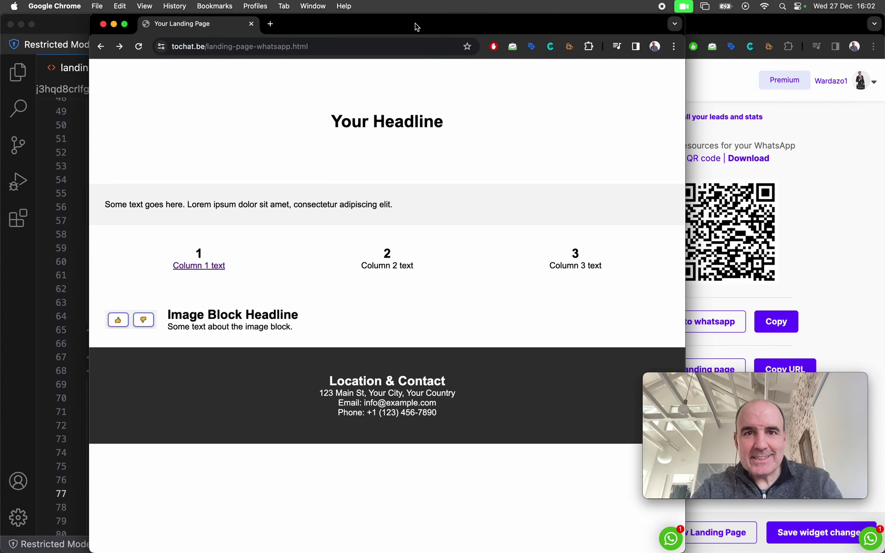
# Step: Rearrange the browser window to show more of the code editor
pyautogui.moveTo(421, 27); pyautogui.dragTo(621, 27)
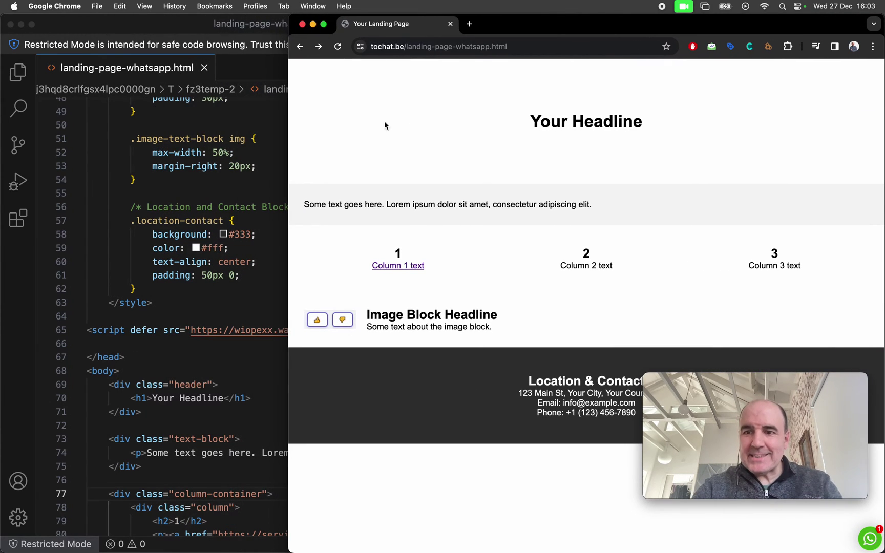
pyautogui.moveTo(287, 137); pyautogui.dragTo(453, 127)
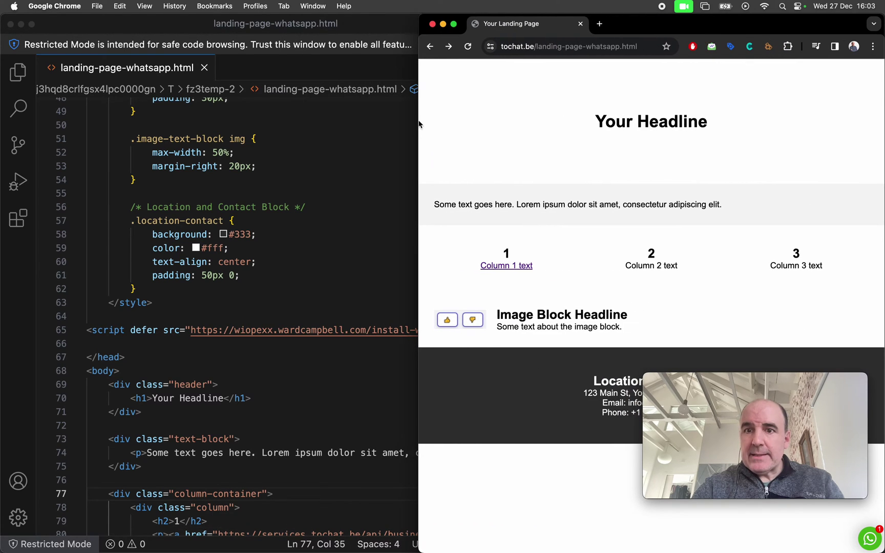
pyautogui.click(324, 251)
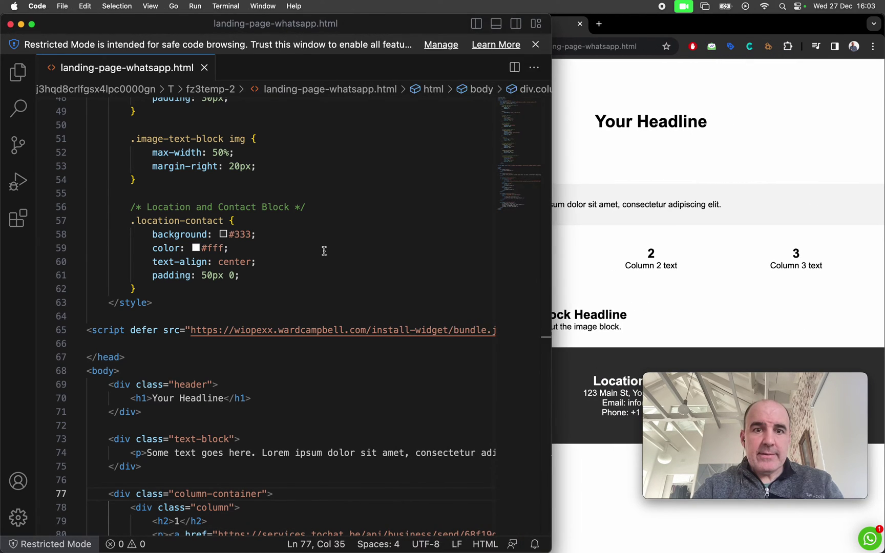
pyautogui.click(325, 246)
# Step: Return to the ToChat widget editor and open the support agent's settings from its WhatsApp agents list
pyautogui.press('super+Tab')
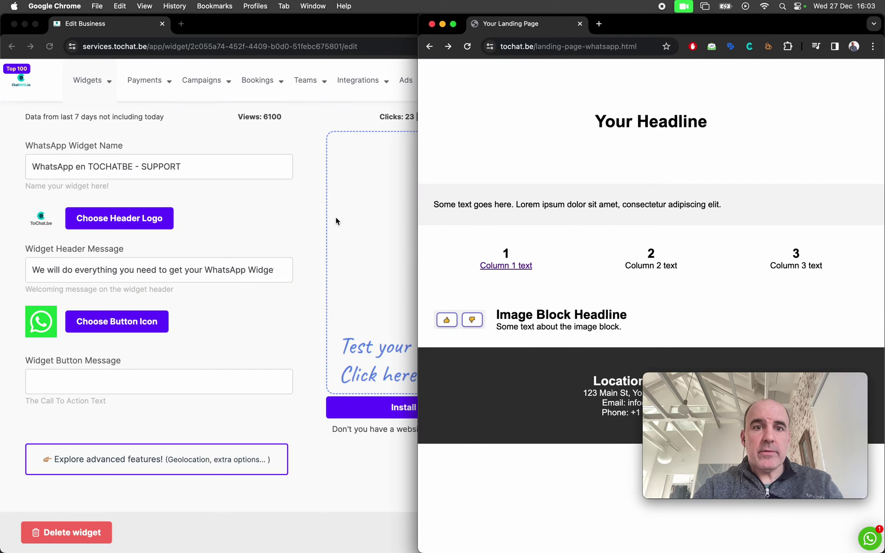
pyautogui.click(328, 211)
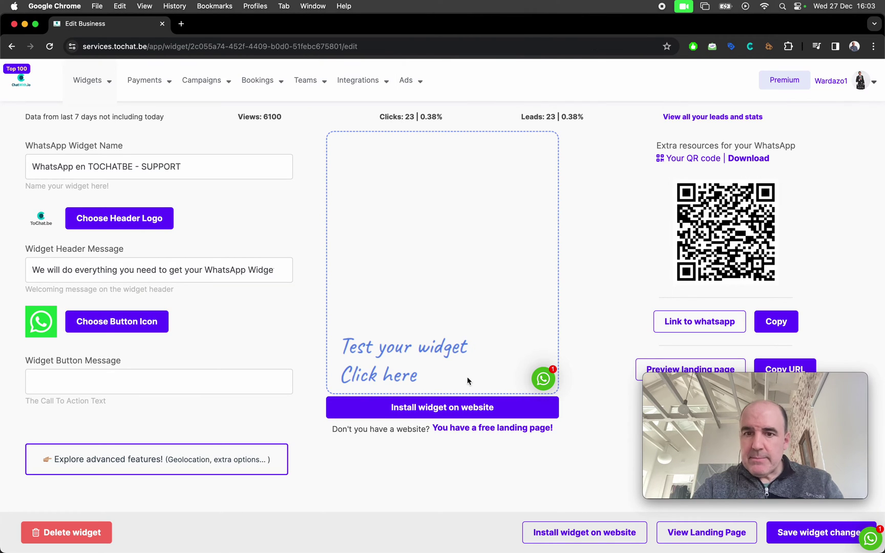
pyautogui.scroll(2, 413, 191)
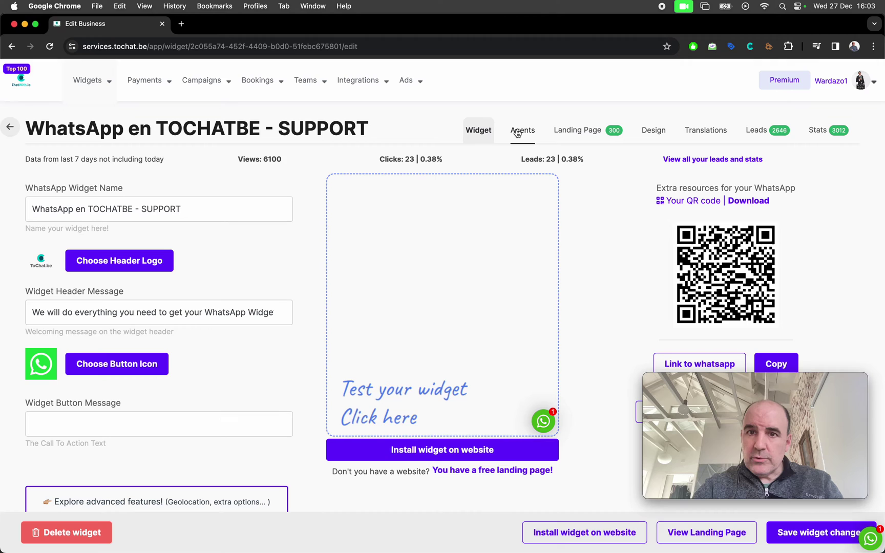
pyautogui.click(518, 134)
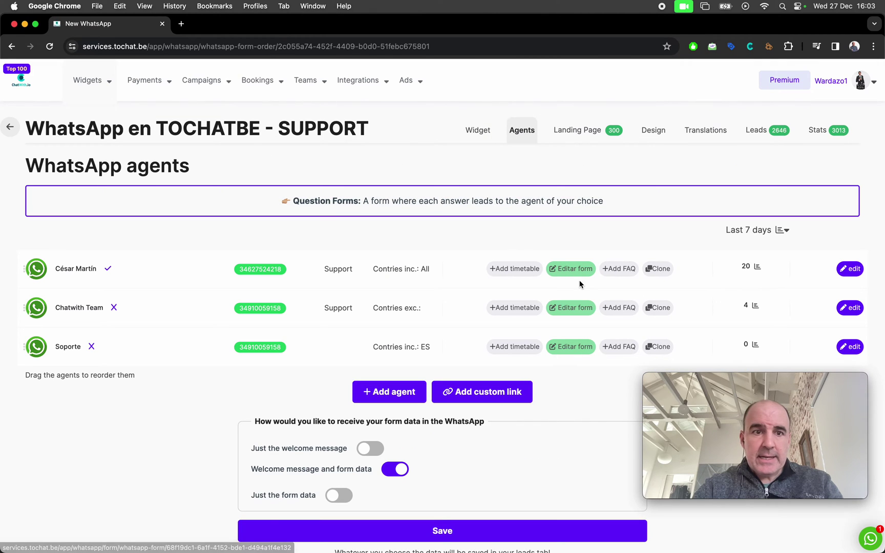
pyautogui.click(851, 270)
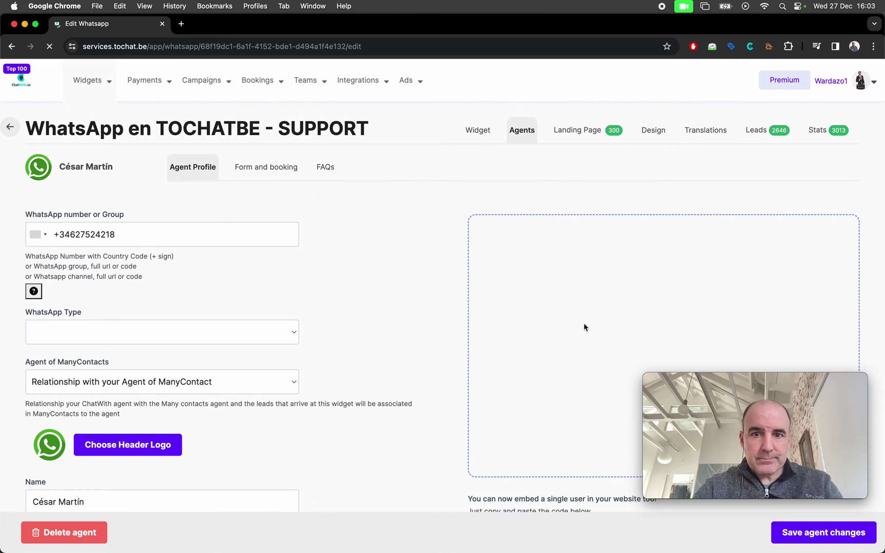
pyautogui.scroll(-3, 589, 348)
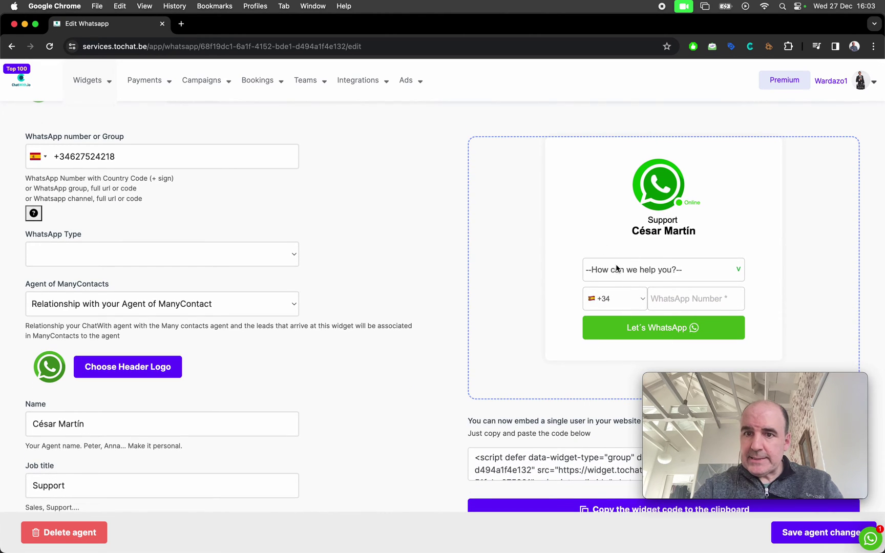
pyautogui.scroll(3, 338, 249)
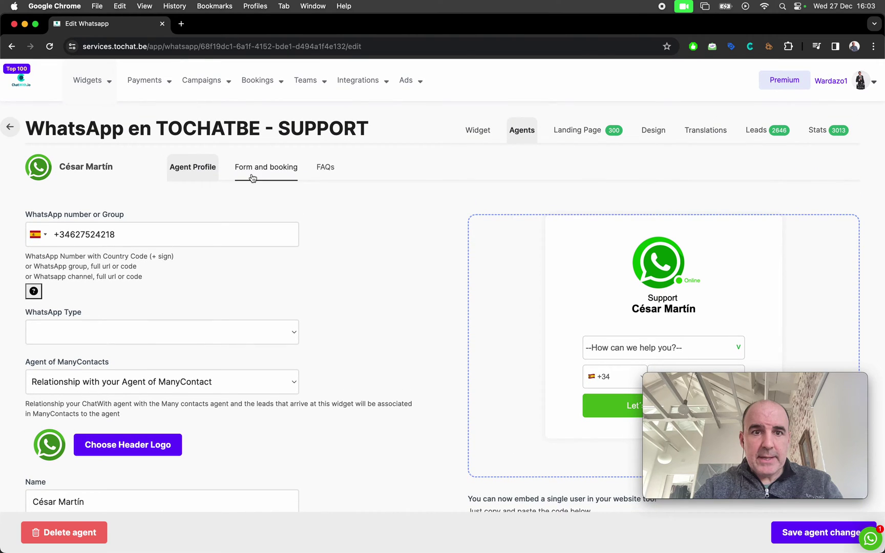
# Step: Look over the agent's form and booking settings, then go back to its profile settings
pyautogui.click(253, 174)
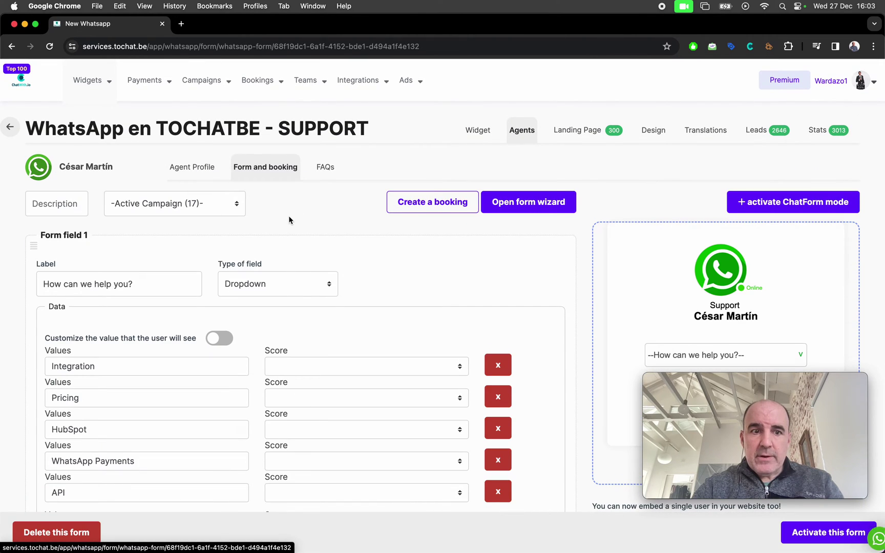
pyautogui.scroll(-5, 289, 220)
pyautogui.scroll(5, 289, 220)
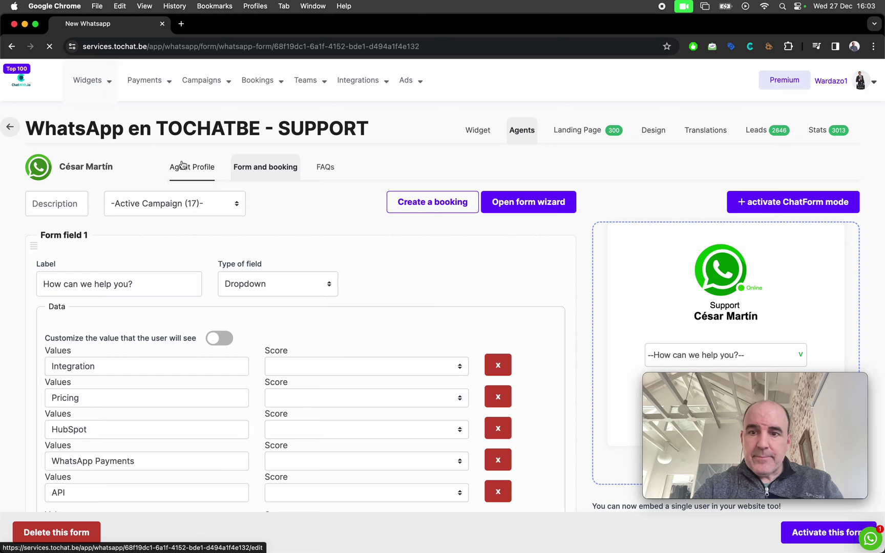
pyautogui.click(182, 165)
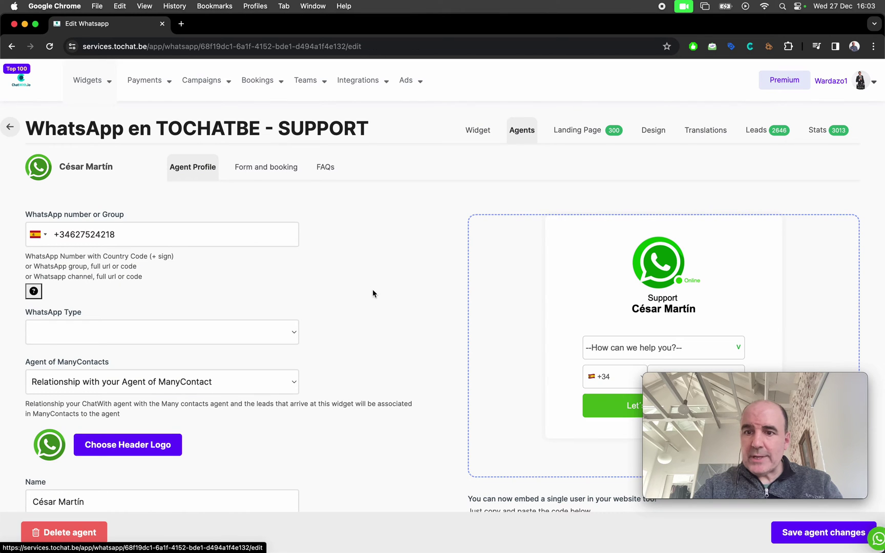
pyautogui.scroll(-5, 568, 370)
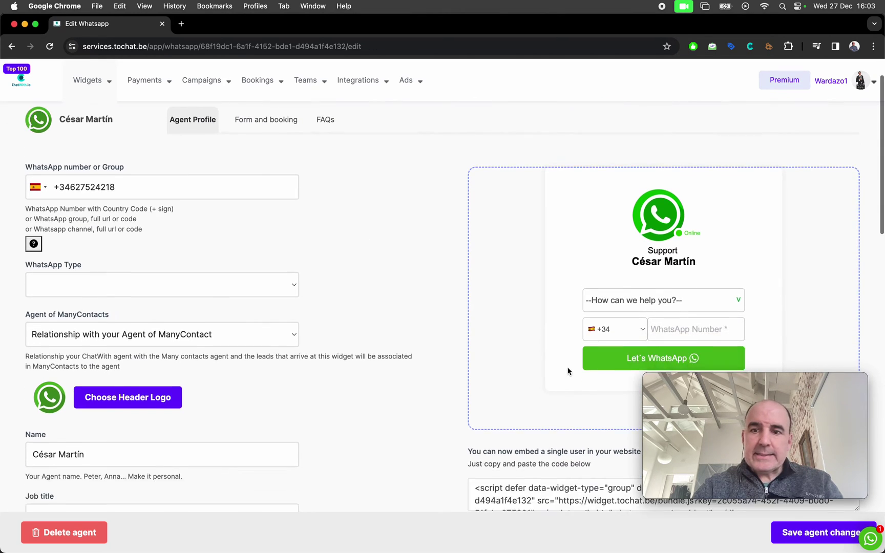
pyautogui.scroll(-1, 567, 370)
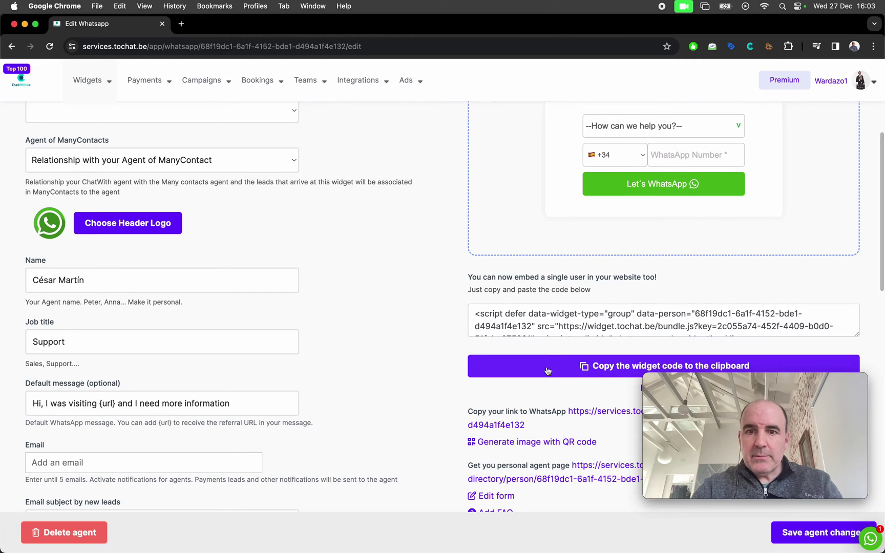
# Step: Select all of the agent's single-user embed code and copy it to the clipboard
pyautogui.click(533, 316)
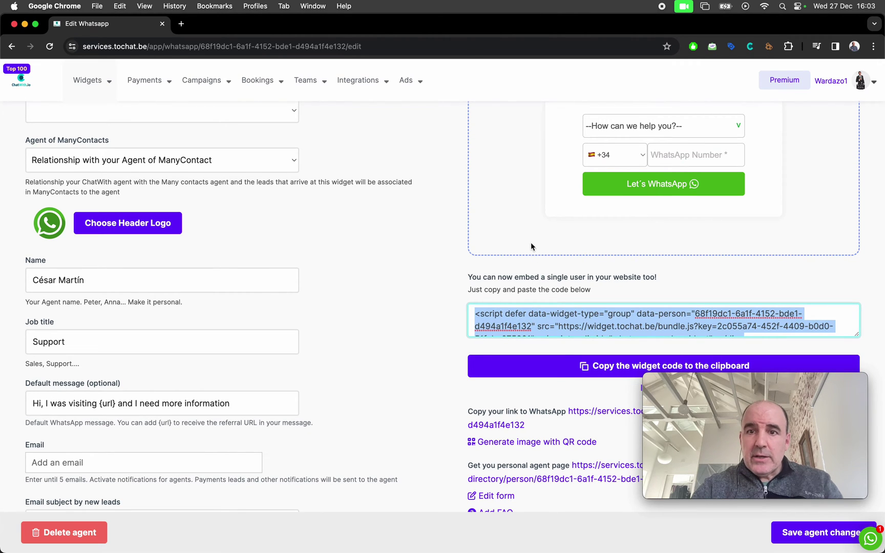
pyautogui.scroll(3, 529, 242)
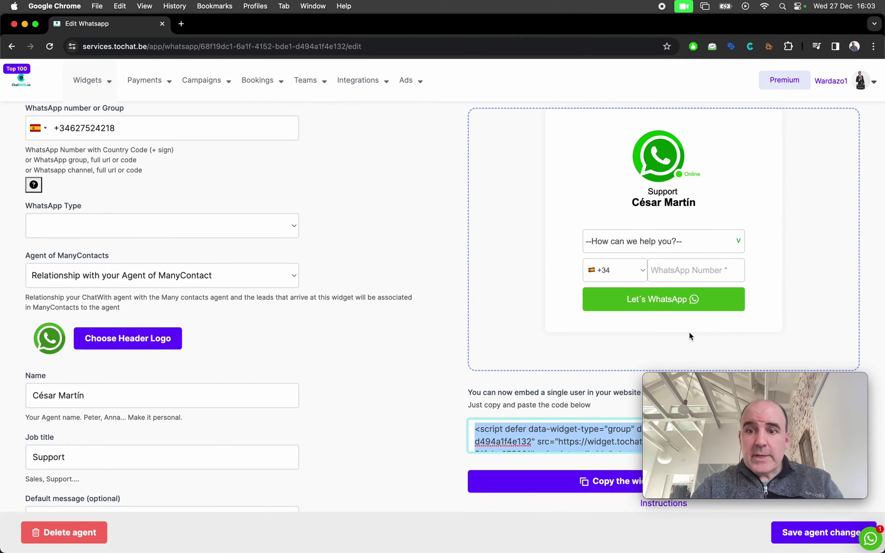
pyautogui.scroll(-3, 536, 317)
pyautogui.click(520, 307)
pyautogui.click(520, 307)
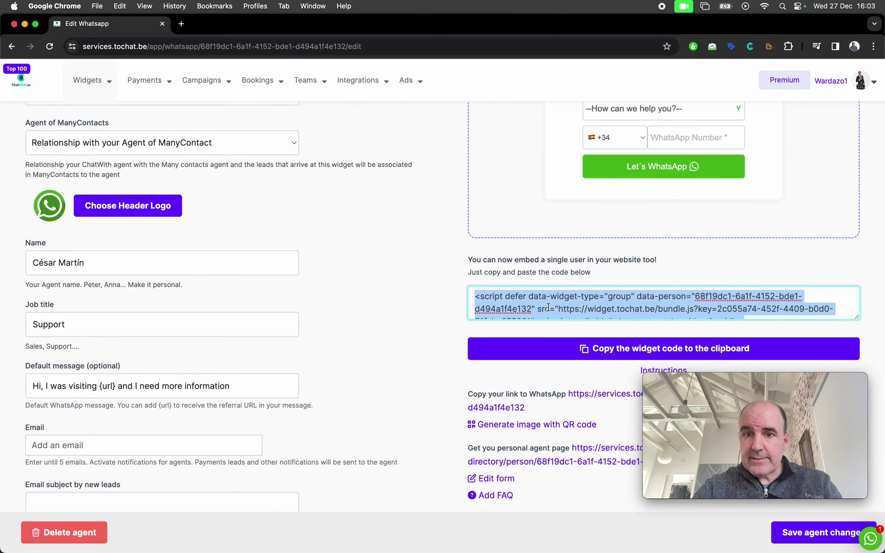
pyautogui.click(566, 351)
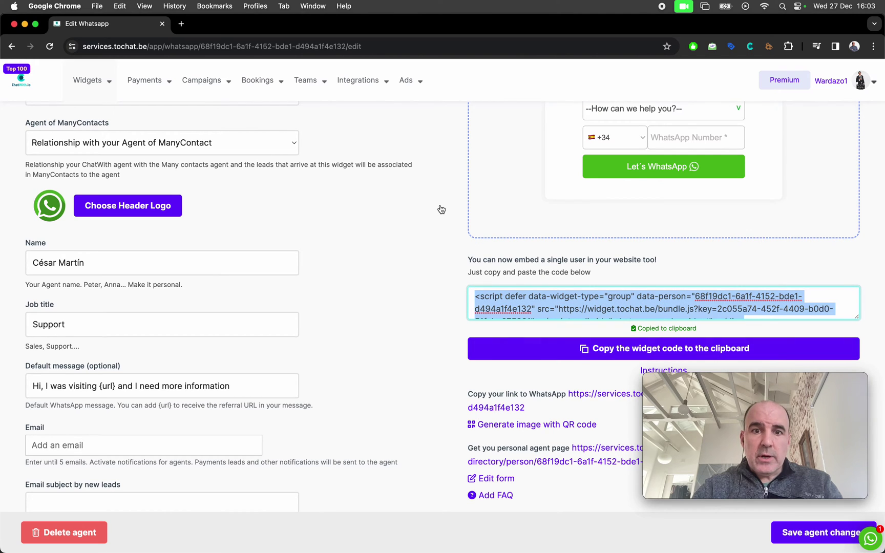
# Step: Paste the ToChat form snippet inside the Column 2 paragraph on line 86 and save the file
pyautogui.press('super+Tab')
pyautogui.scroll(-5, 335, 270)
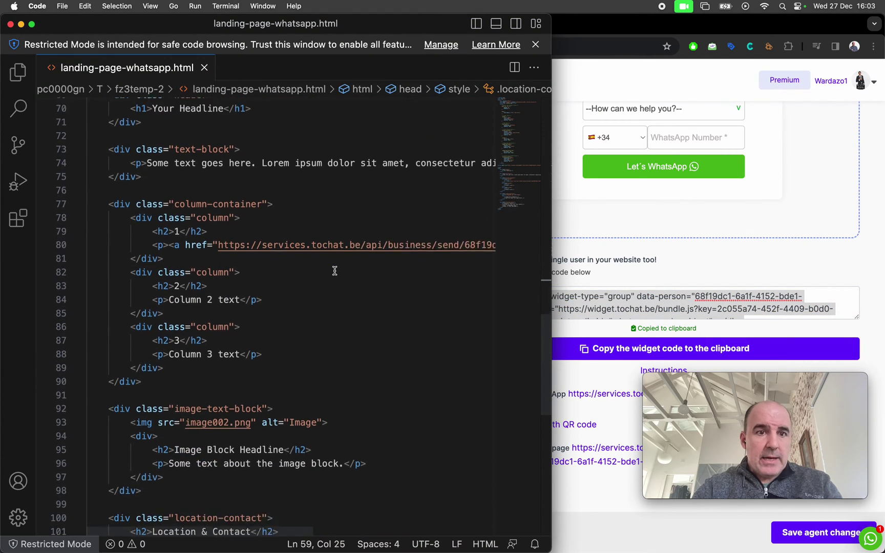
pyautogui.scroll(-1, 334, 270)
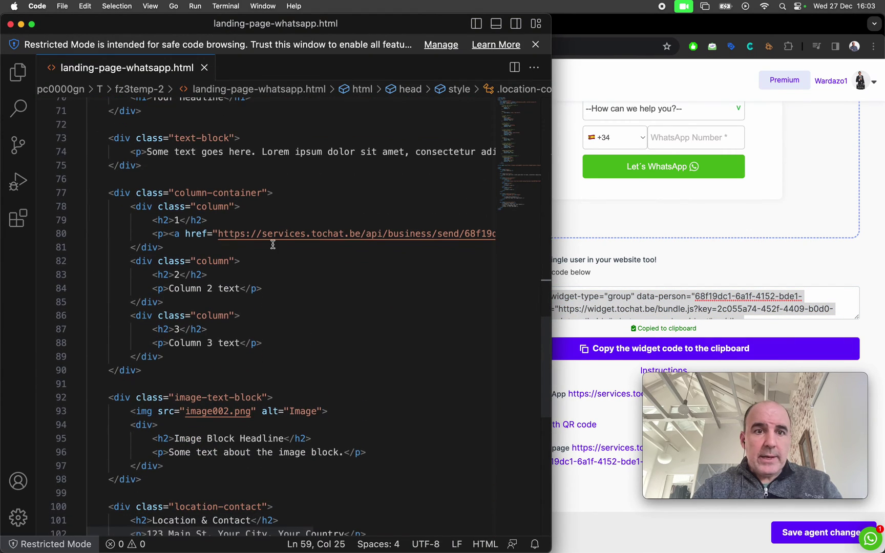
pyautogui.click(271, 289)
pyautogui.press('Left')
pyautogui.press('Left')
pyautogui.press('Left')
pyautogui.press('Left')
pyautogui.press('Return')
pyautogui.press('Return')
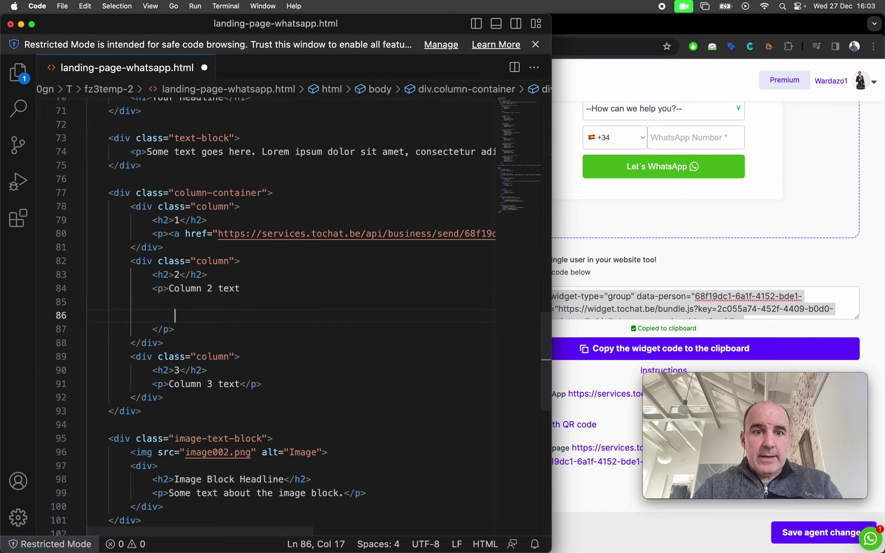
pyautogui.press('super+v')
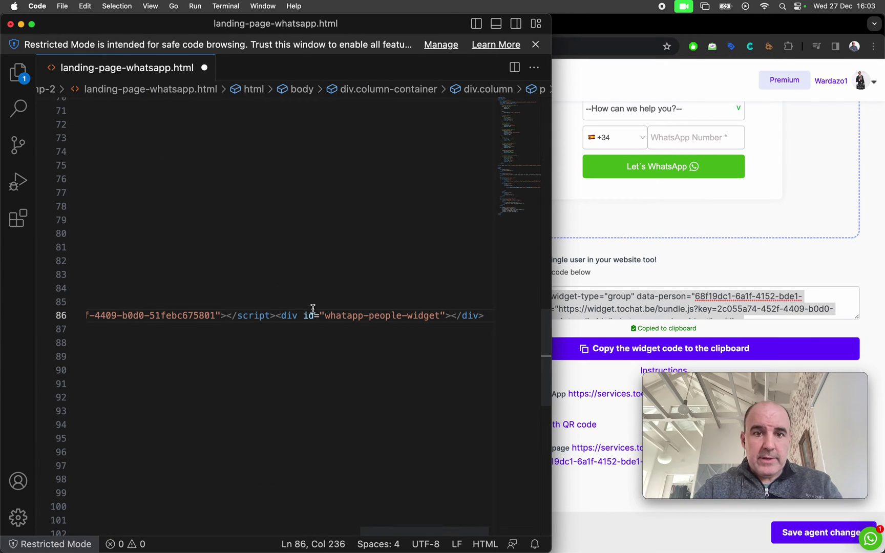
pyautogui.press('super+Left')
pyautogui.press('super+s')
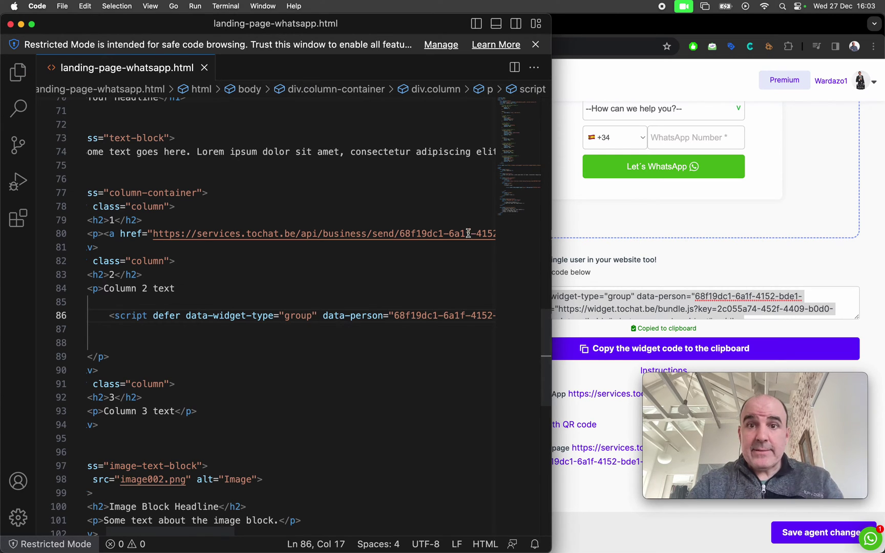
# Step: Re-upload the edited landing-page-whatsapp.html to the server and bring up the 'Your Landing Page' browser window
pyautogui.doubleClick(405, 30)
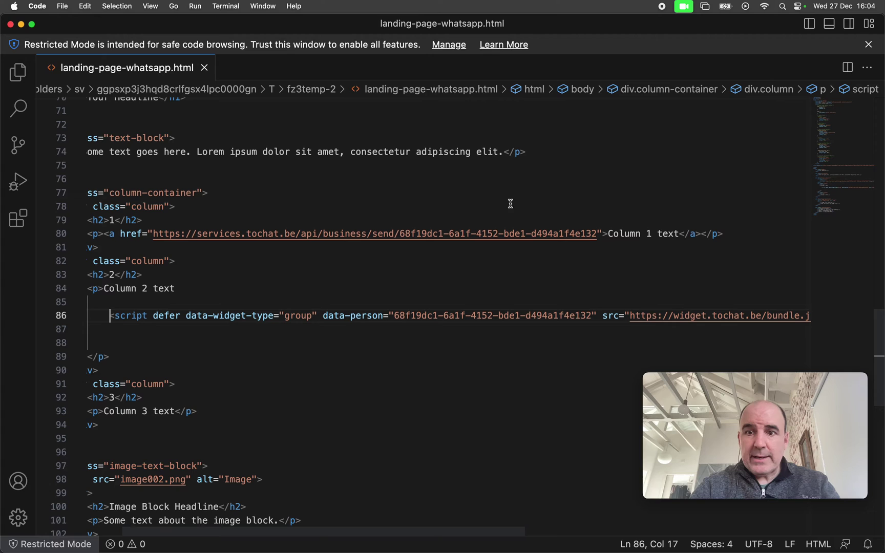
pyautogui.hscroll(10, 580, 286)
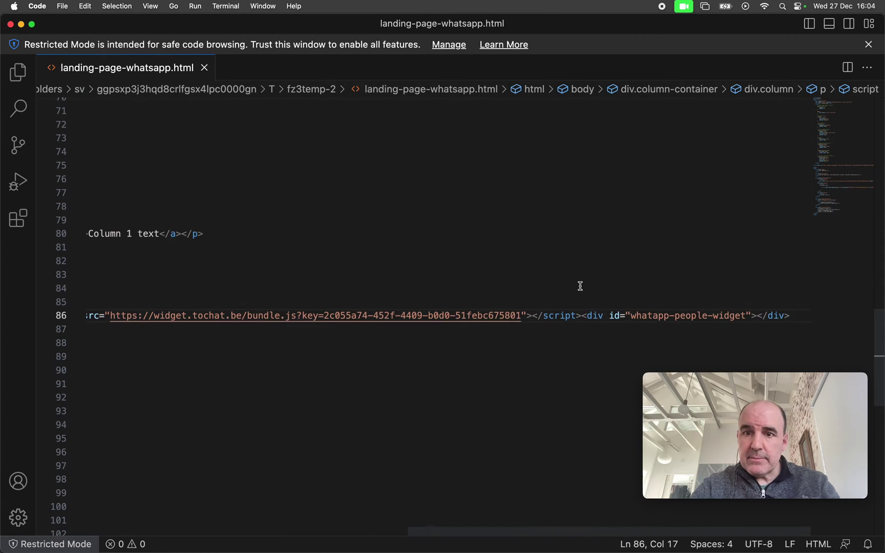
pyautogui.hscroll(-15, 578, 287)
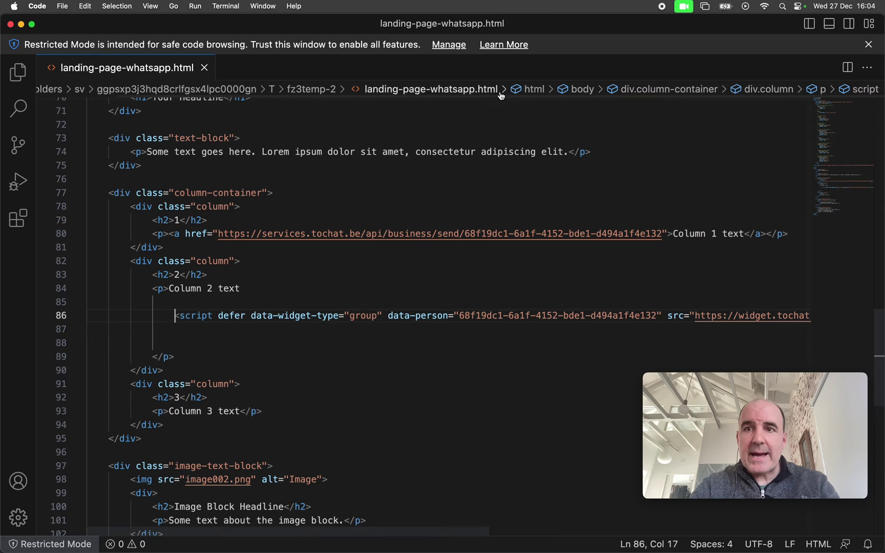
pyautogui.moveTo(881, 18); pyautogui.dragTo(520, 23)
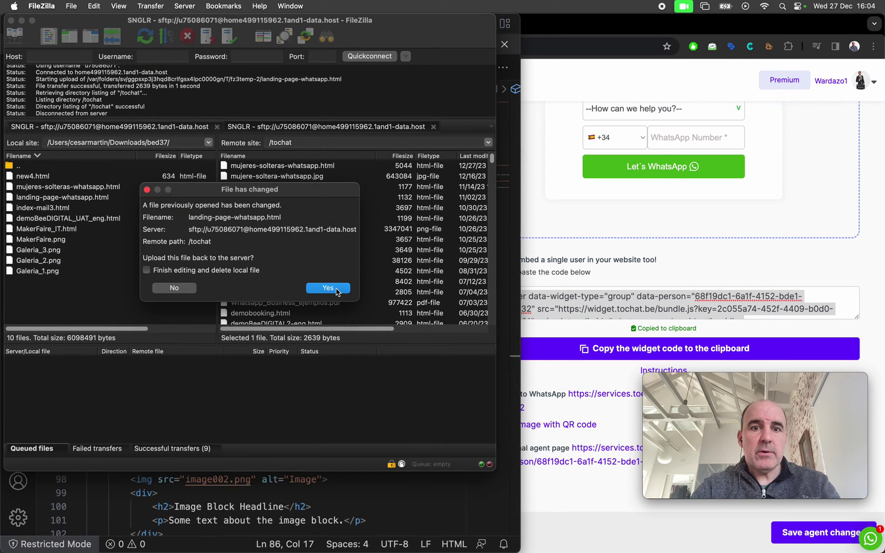
pyautogui.click(332, 289)
pyautogui.press('super+Tab')
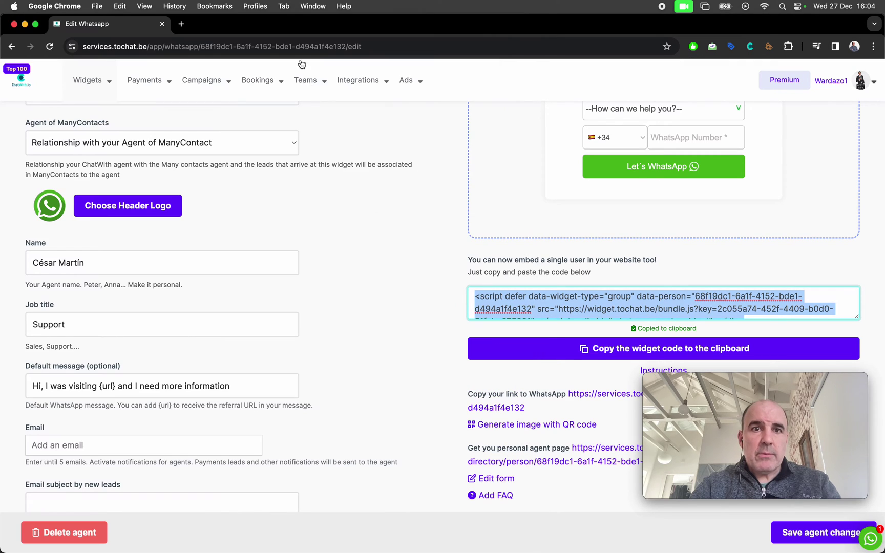
pyautogui.click(312, 5)
pyautogui.click(359, 254)
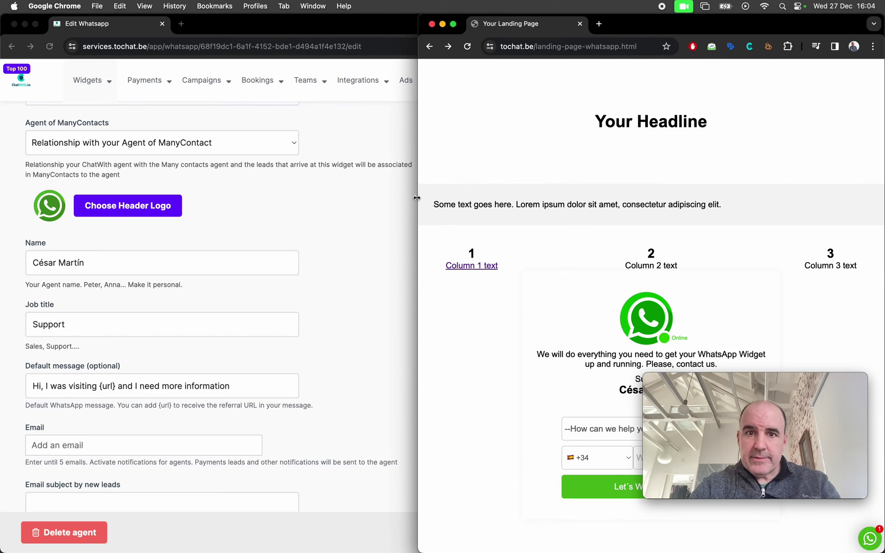
# Step: Widen the live landing page and review the embedded WhatsApp agent form in Column 2, highlighting its description
pyautogui.moveTo(417, 141); pyautogui.dragTo(104, 141)
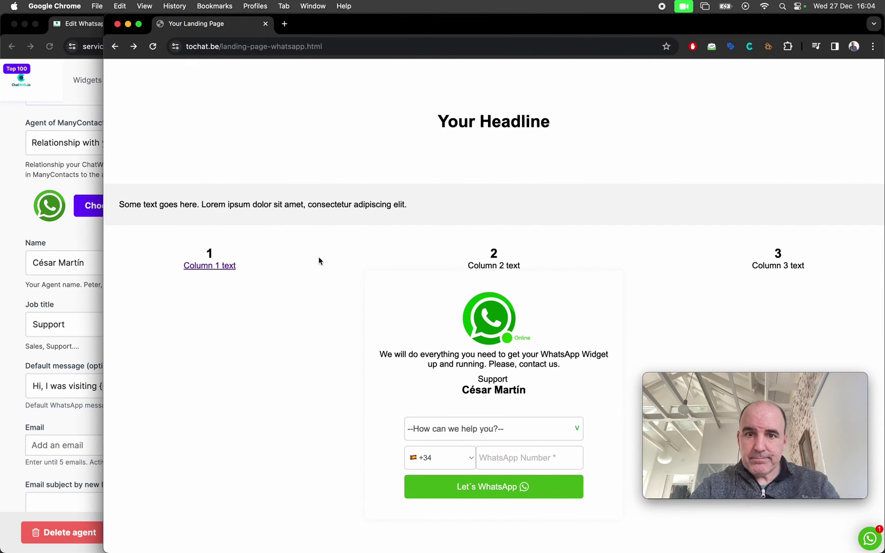
pyautogui.scroll(-5, 318, 258)
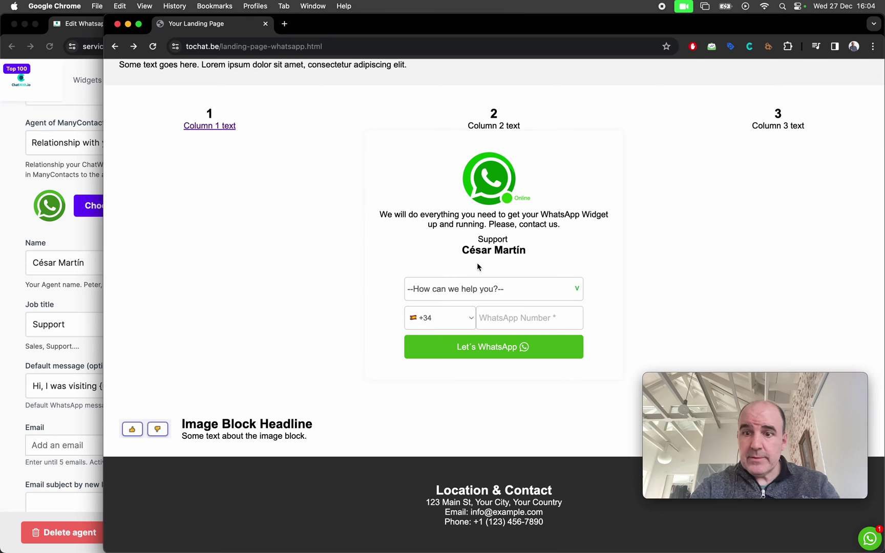
pyautogui.scroll(2, 479, 267)
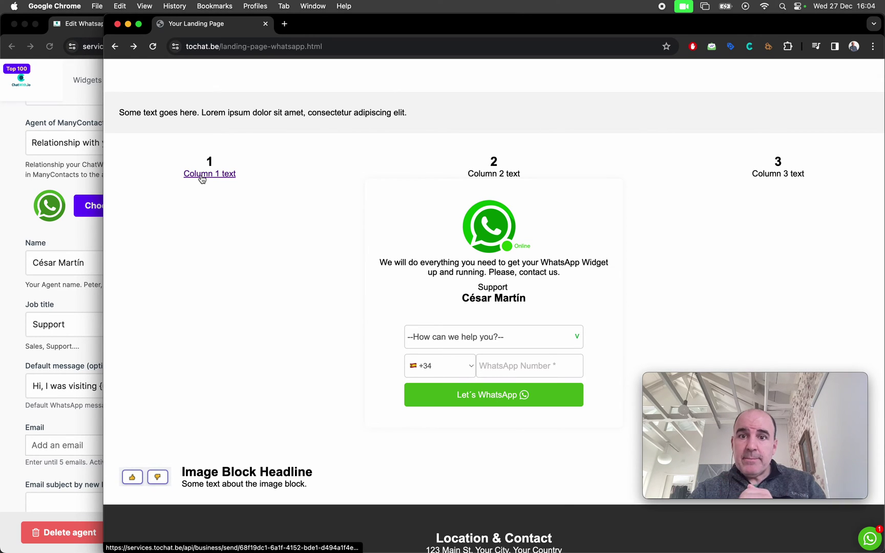
pyautogui.tripleClick(525, 261)
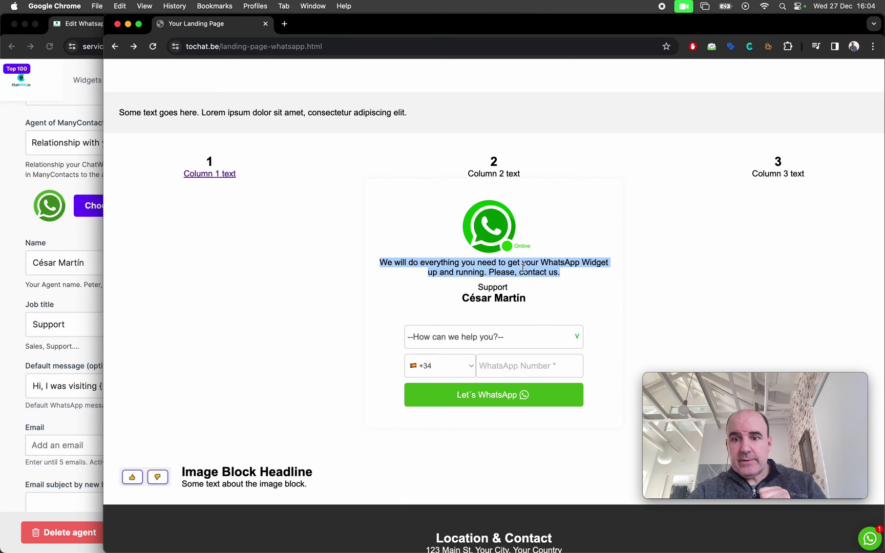
pyautogui.scroll(-3, 522, 267)
pyautogui.scroll(5, 504, 310)
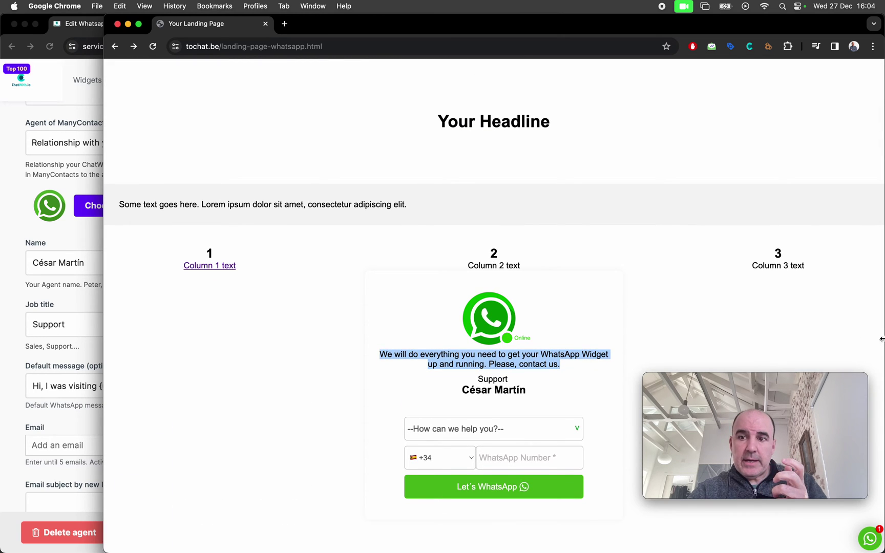
# Step: Test the page at narrow width, open and close the floating WhatsApp card, then restore window sizes
pyautogui.moveTo(882, 339); pyautogui.dragTo(366, 338)
pyautogui.scroll(-1, 295, 323)
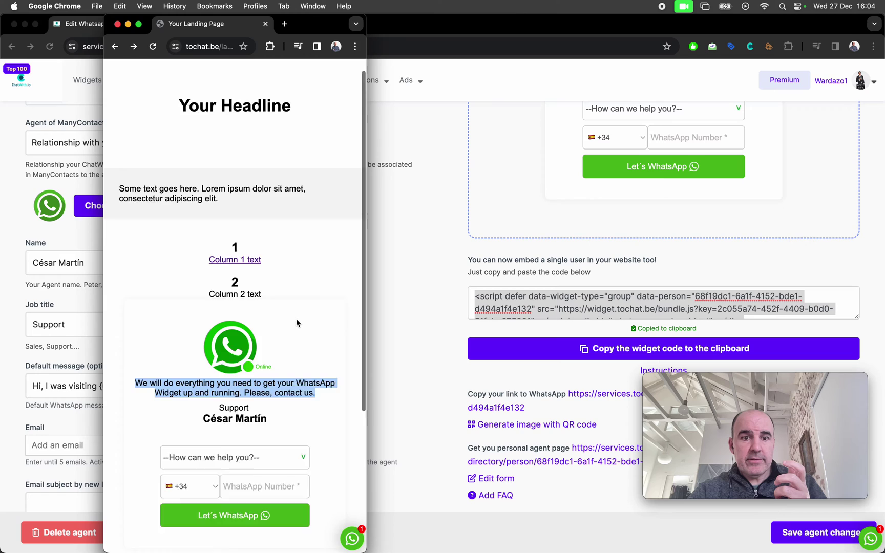
pyautogui.scroll(-4, 295, 322)
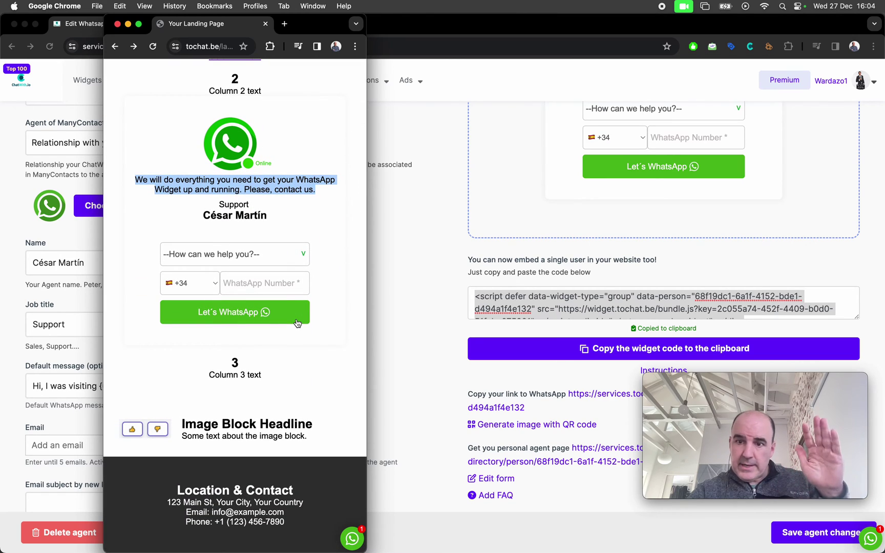
pyautogui.scroll(4, 297, 323)
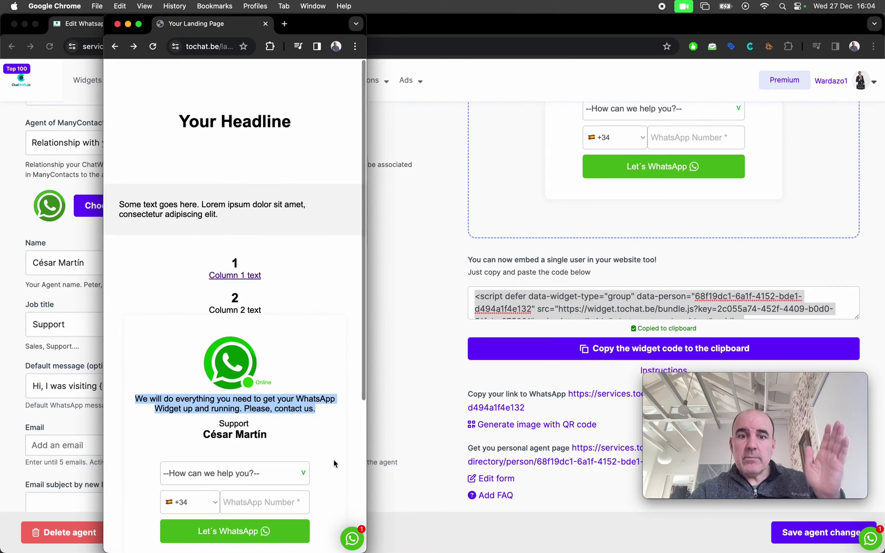
pyautogui.click(353, 540)
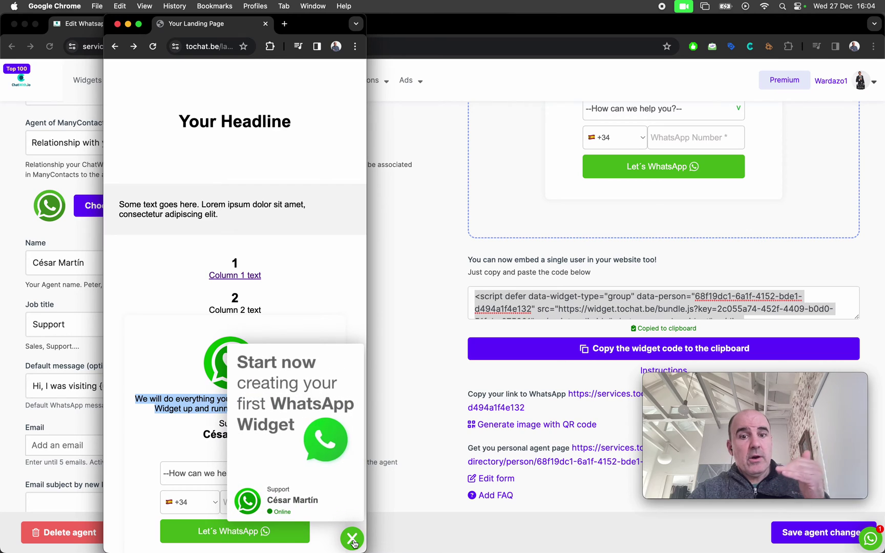
pyautogui.click(352, 539)
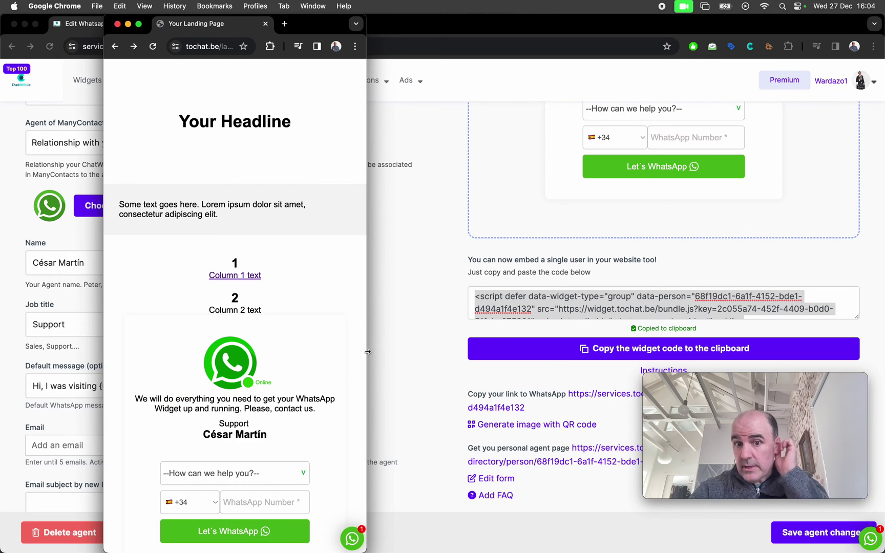
pyautogui.moveTo(368, 351); pyautogui.dragTo(883, 409)
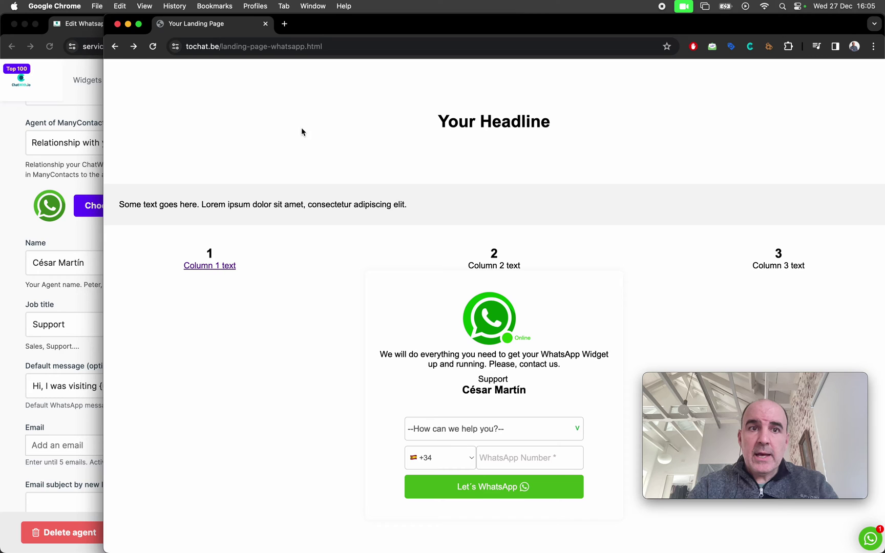
pyautogui.moveTo(104, 125); pyautogui.dragTo(623, 164)
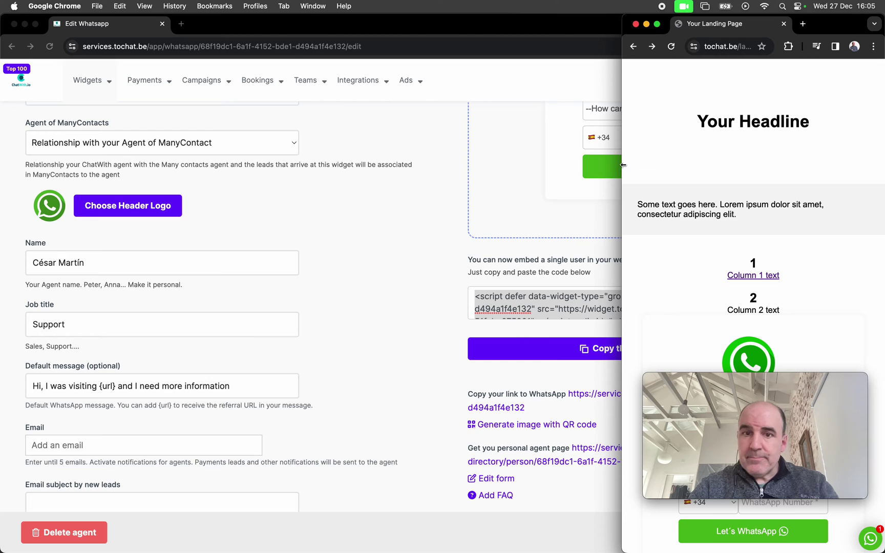
# Step: Go from the agent edit page to the widget list and open 'WhatsApp en TOCHATBE - SUPPORT'
pyautogui.click(392, 217)
pyautogui.scroll(5, 358, 205)
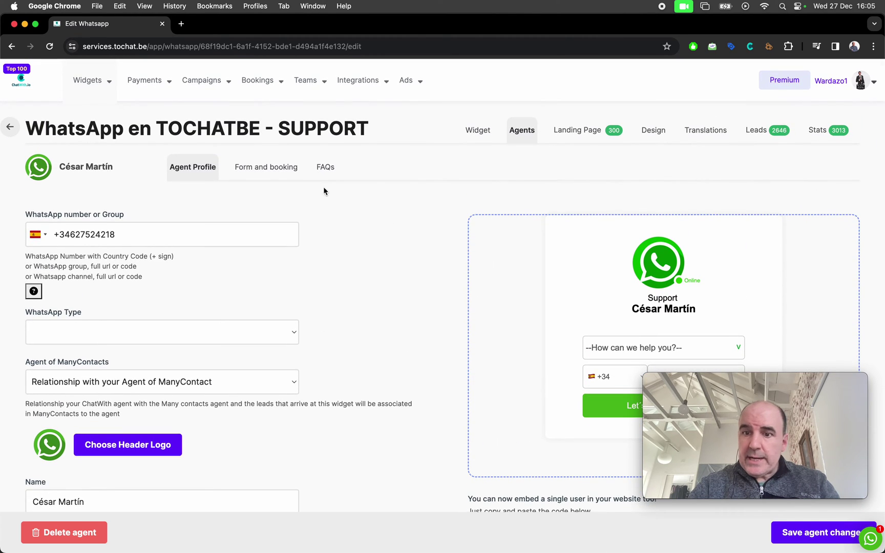
pyautogui.moveTo(94, 88)
pyautogui.click(109, 125)
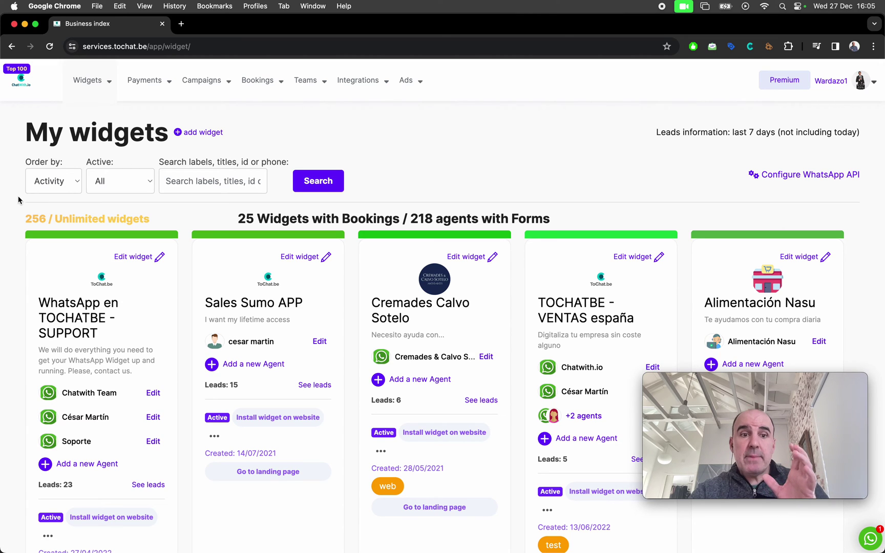
pyautogui.click(70, 324)
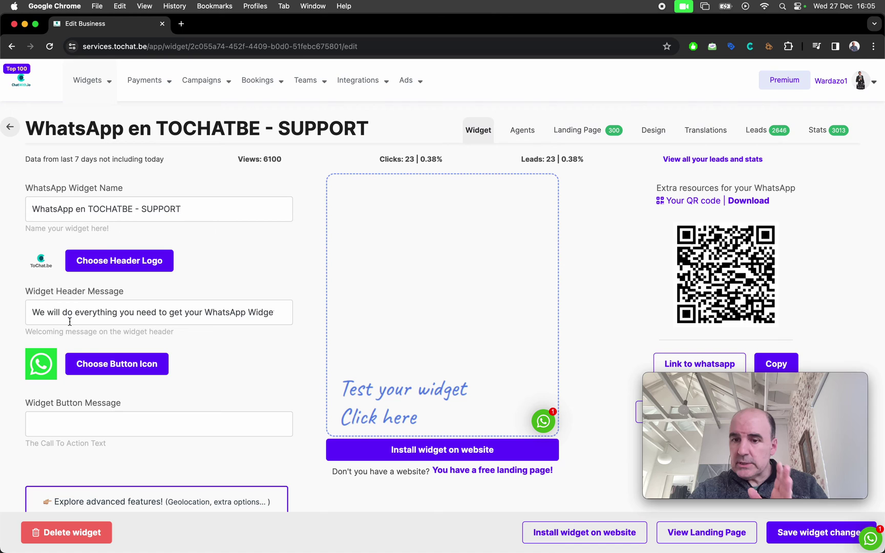
pyautogui.scroll(-2, 601, 299)
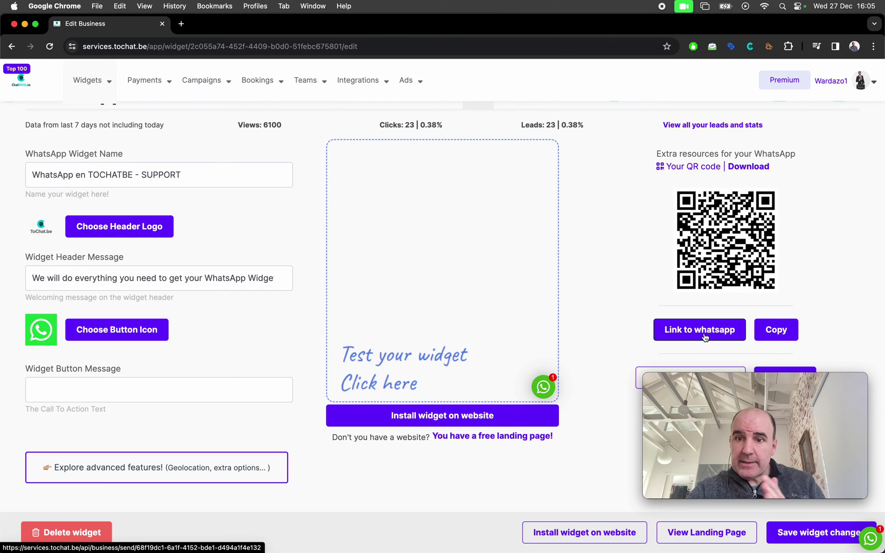
# Step: Copy the widget's direct WhatsApp link and view its website install code, then close that dialog
pyautogui.click(777, 332)
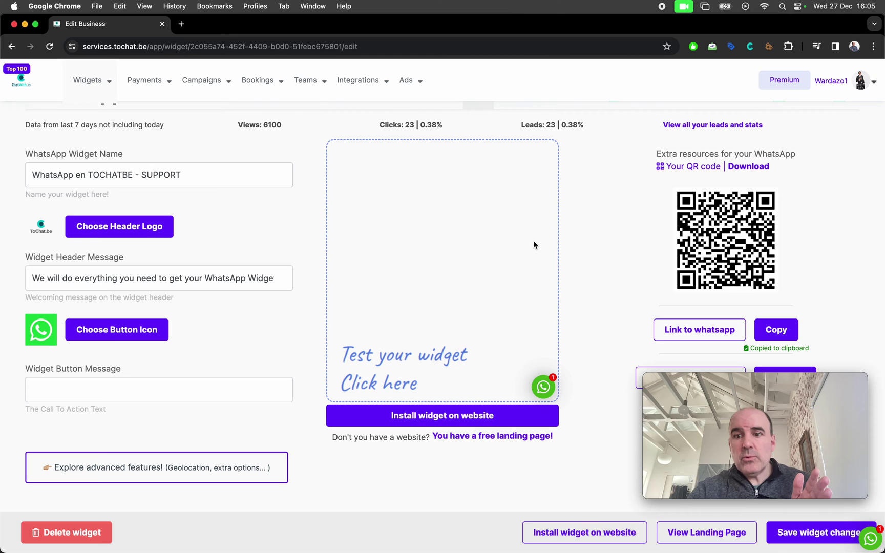
pyautogui.click(428, 417)
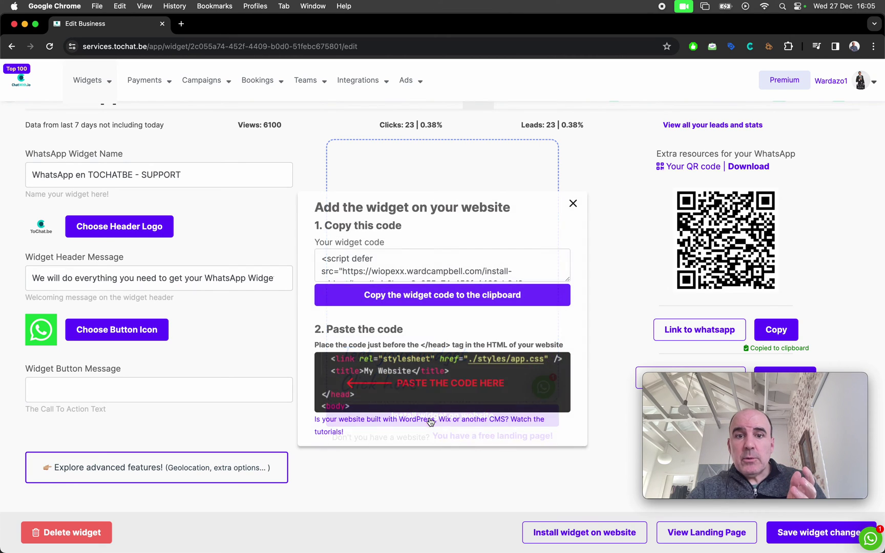
pyautogui.click(364, 268)
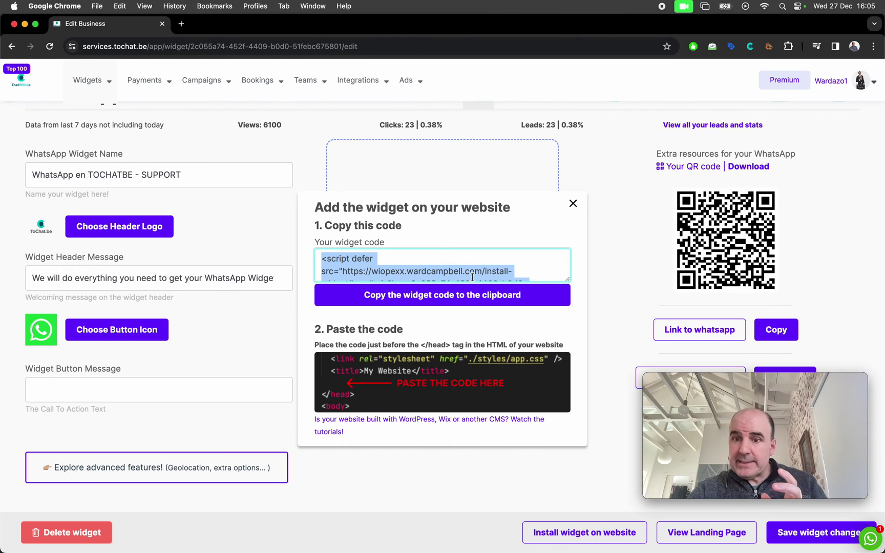
pyautogui.click(573, 202)
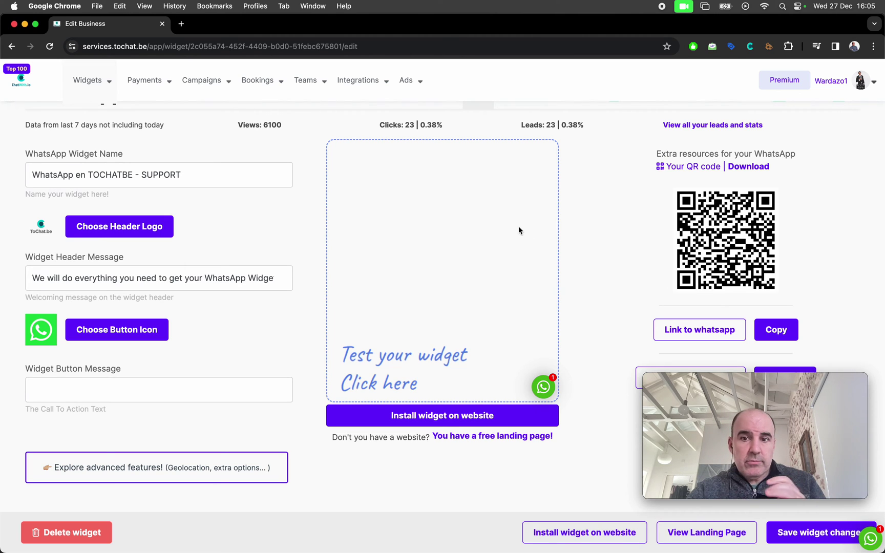
pyautogui.scroll(2, 539, 280)
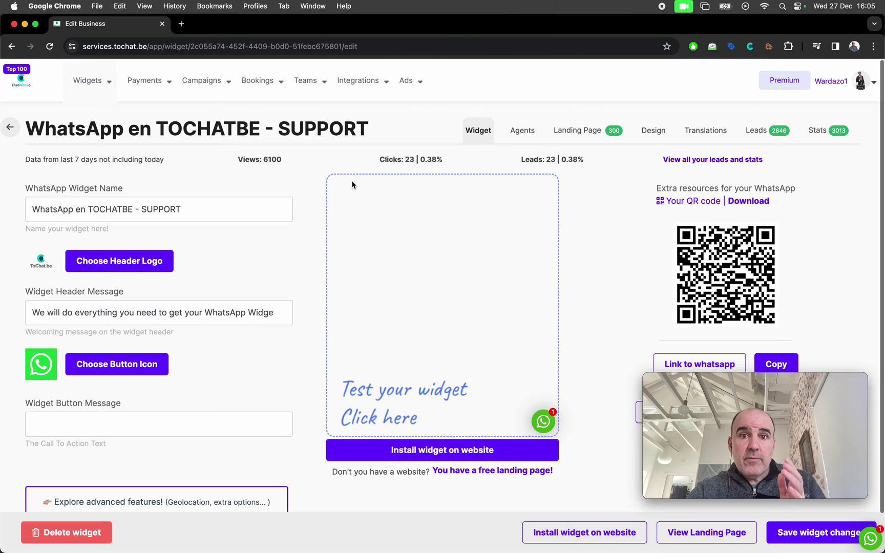
# Step: Open the first agent's form editor from the Agents list and select its single-agent embed code
pyautogui.click(530, 131)
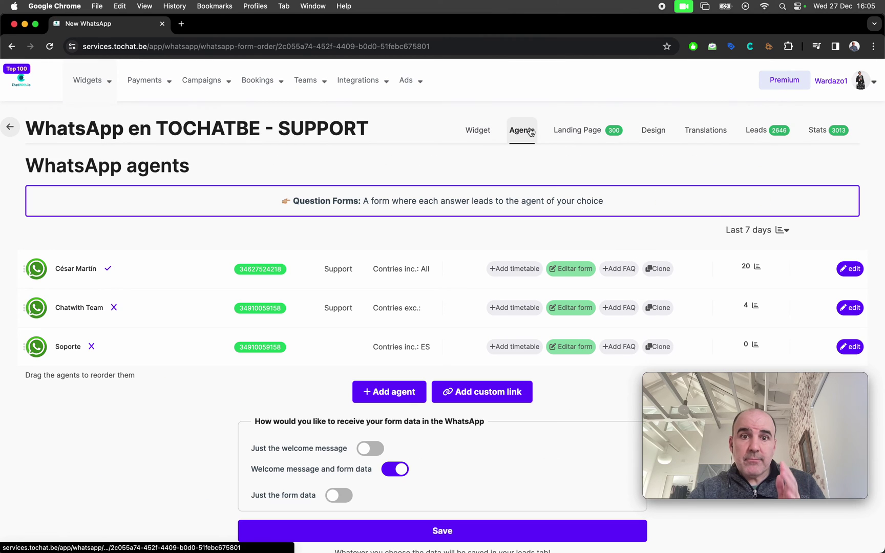
pyautogui.click(574, 269)
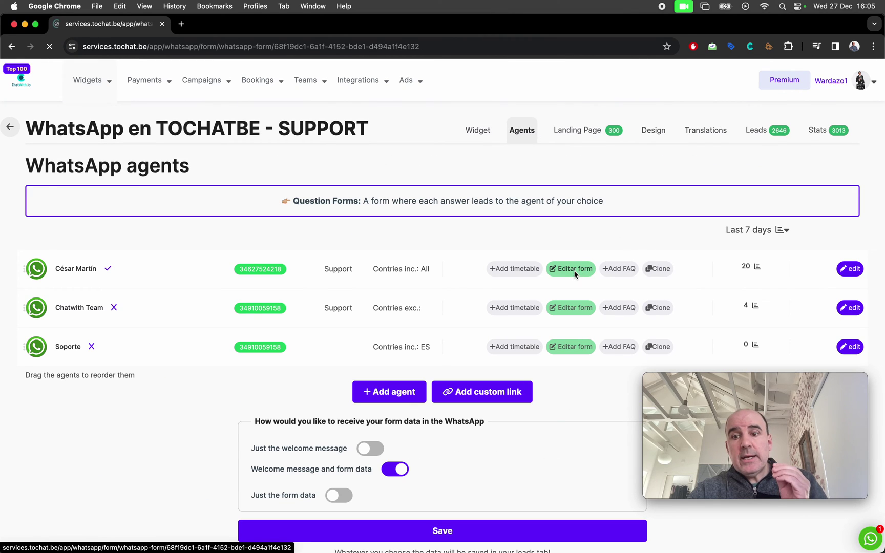
pyautogui.scroll(-5, 551, 291)
pyautogui.scroll(-3, 551, 290)
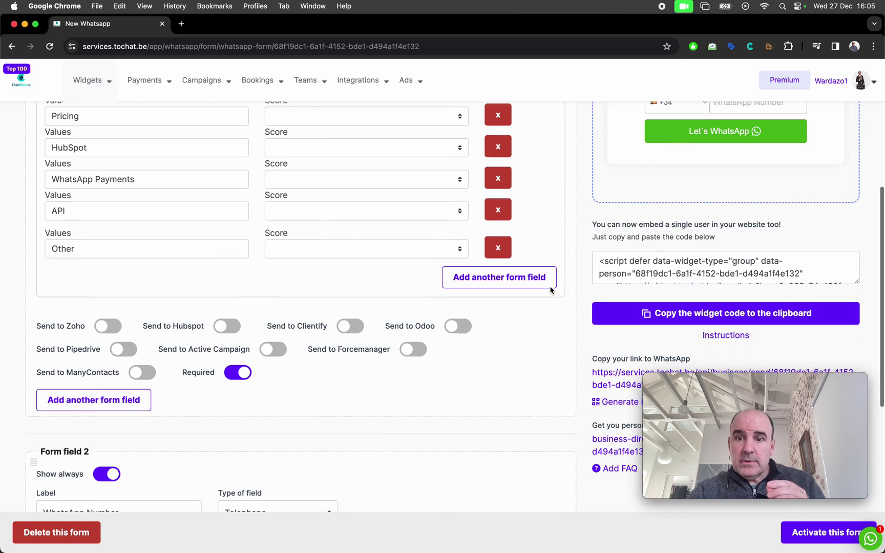
pyautogui.click(615, 264)
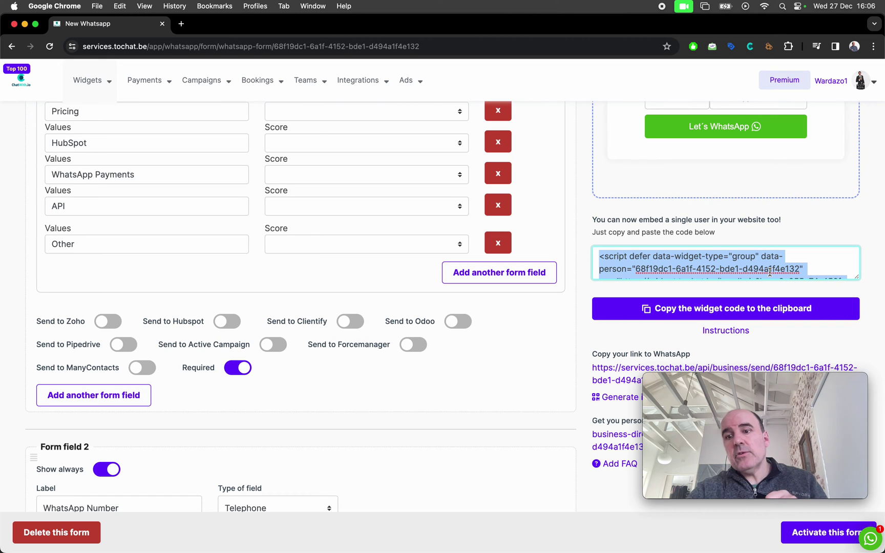
pyautogui.scroll(6, 753, 256)
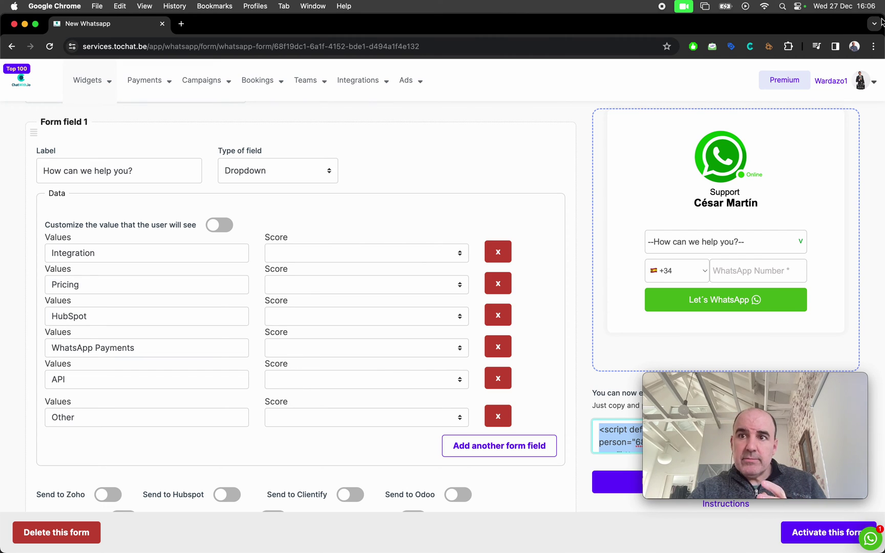
# Step: Lay the live landing page over the form editor, check the embedded form's welcome text, then return to the editor
pyautogui.moveTo(882, 20); pyautogui.dragTo(594, 2)
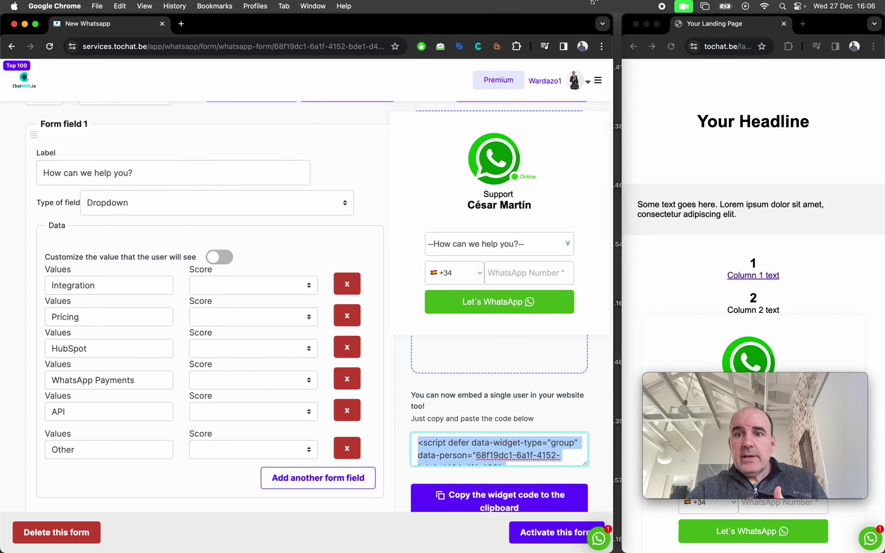
pyautogui.click(661, 114)
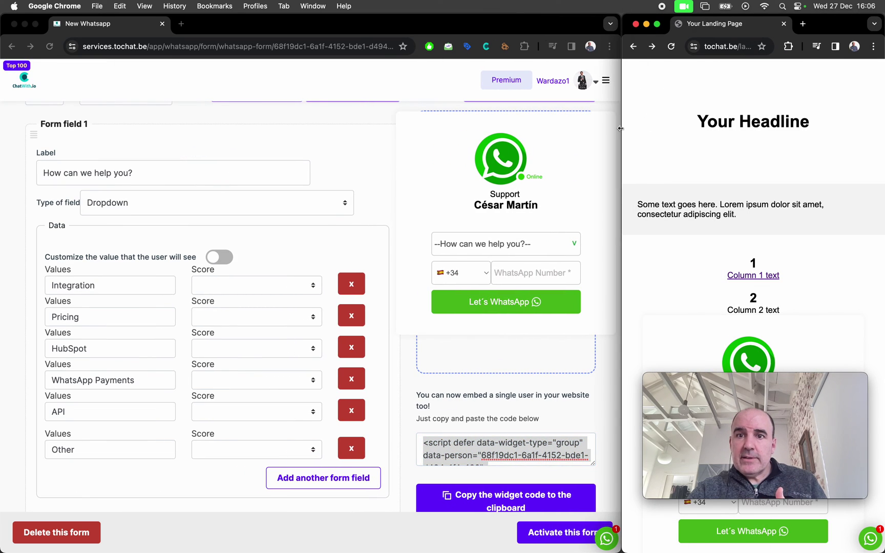
pyautogui.moveTo(562, 126); pyautogui.dragTo(324, 128)
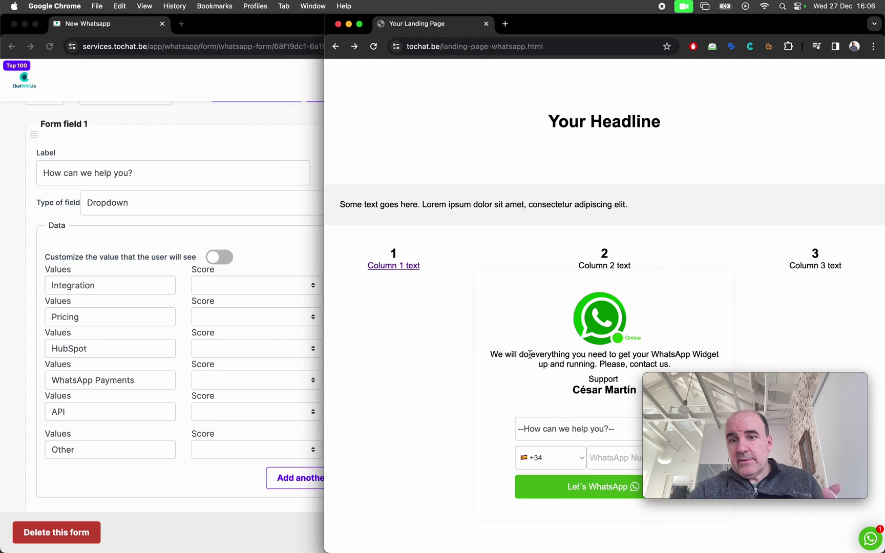
pyautogui.scroll(-3, 529, 354)
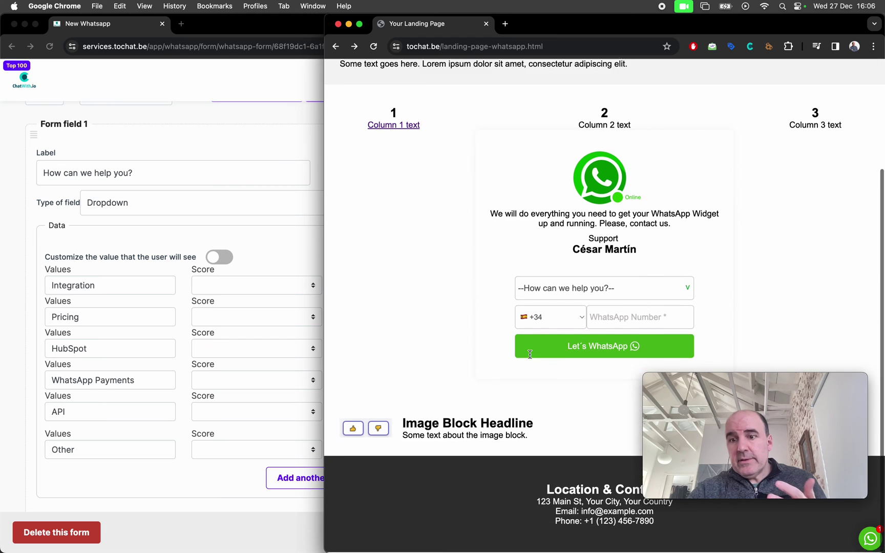
pyautogui.tripleClick(532, 215)
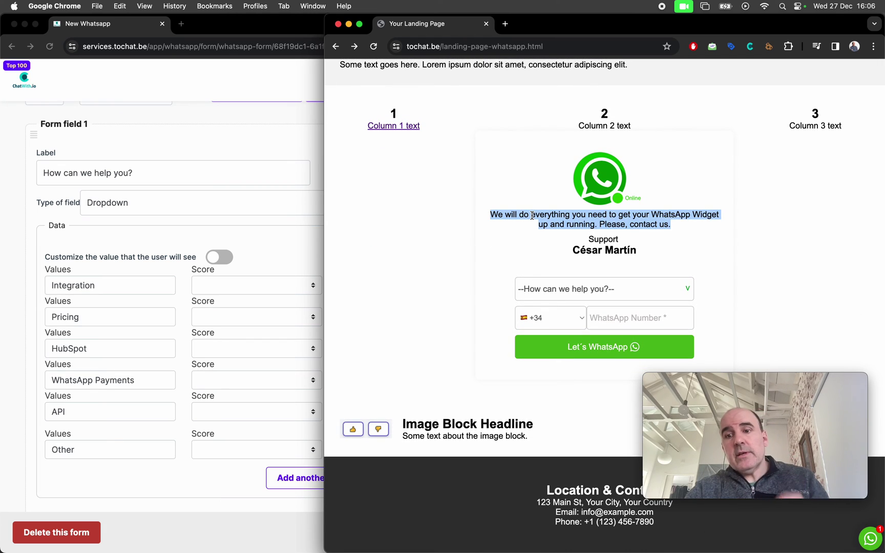
pyautogui.scroll(3, 592, 250)
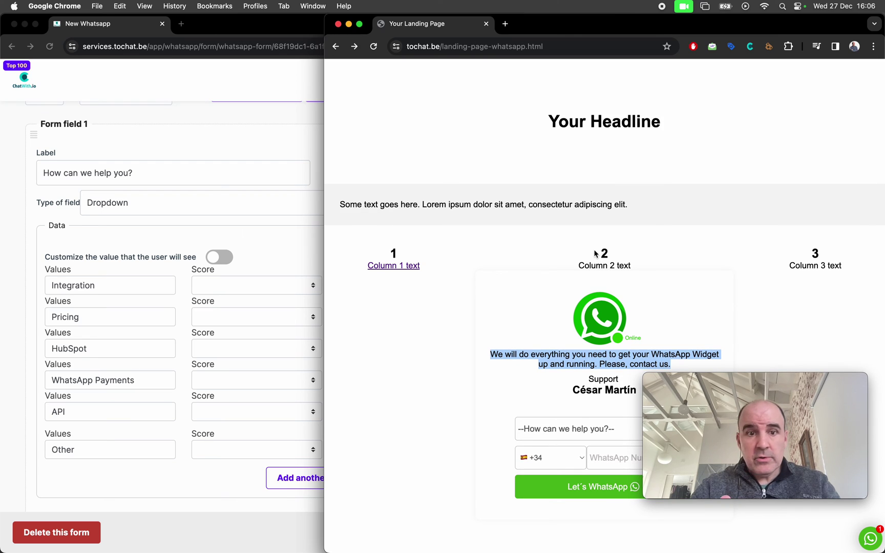
pyautogui.click(306, 226)
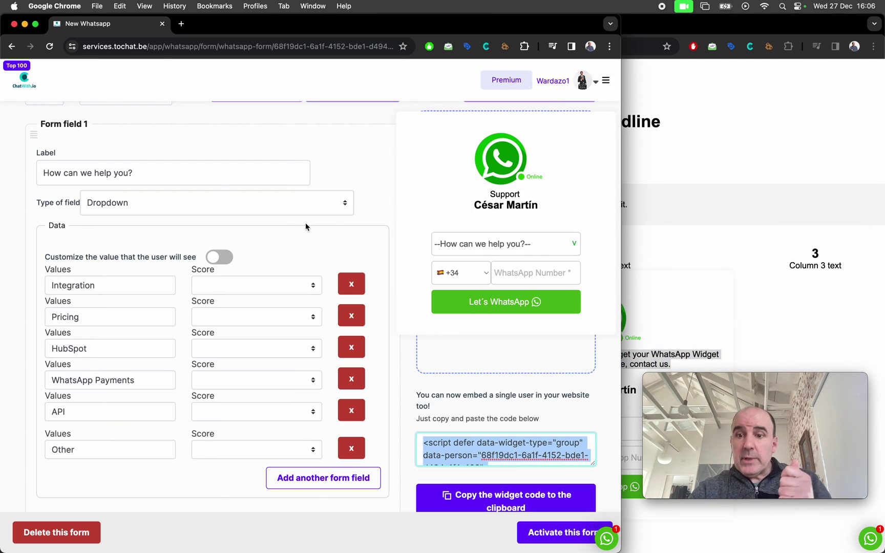
pyautogui.scroll(3, 346, 241)
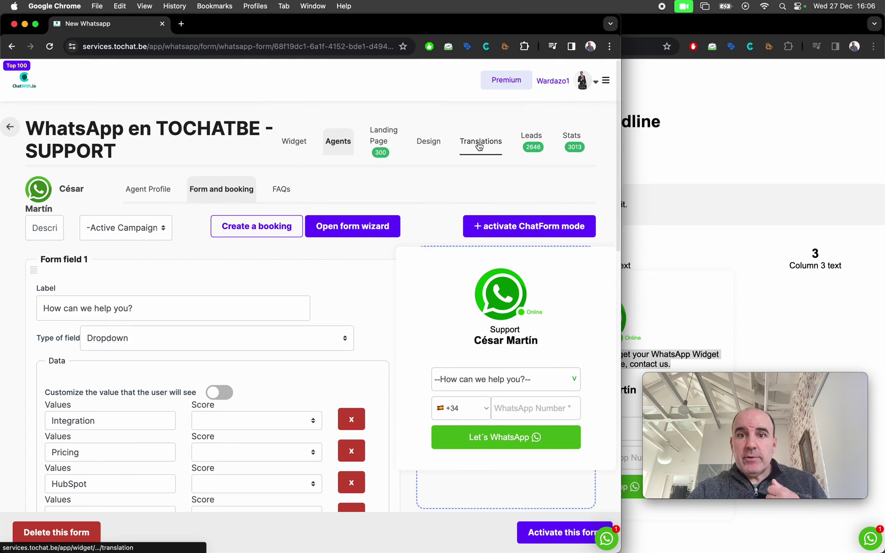
# Step: Open the widget's Leads table of 2646 leads and arrange it side by side with the landing page
pyautogui.click(524, 141)
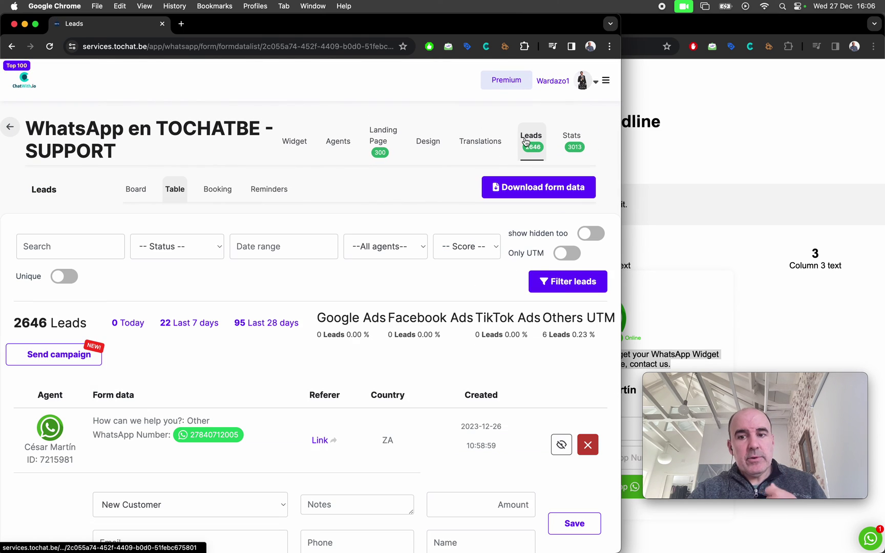
pyautogui.scroll(-3, 392, 366)
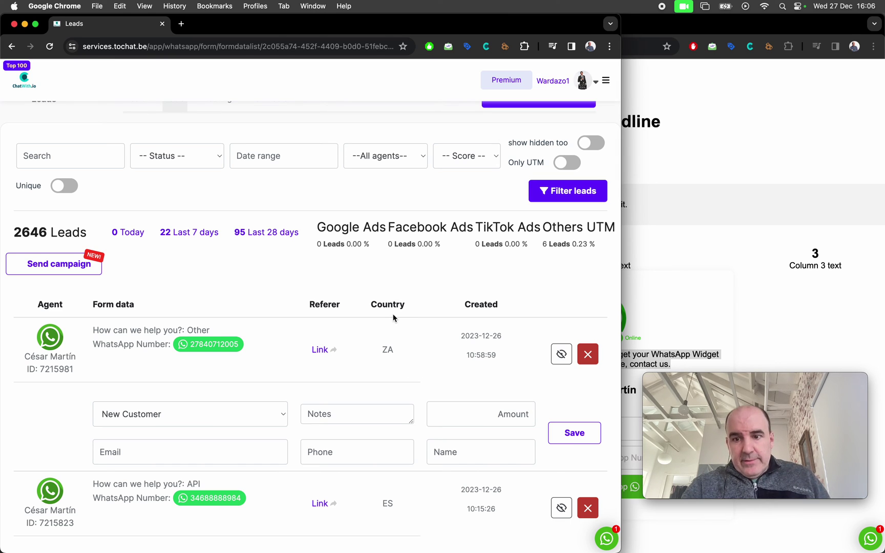
pyautogui.scroll(2, 342, 314)
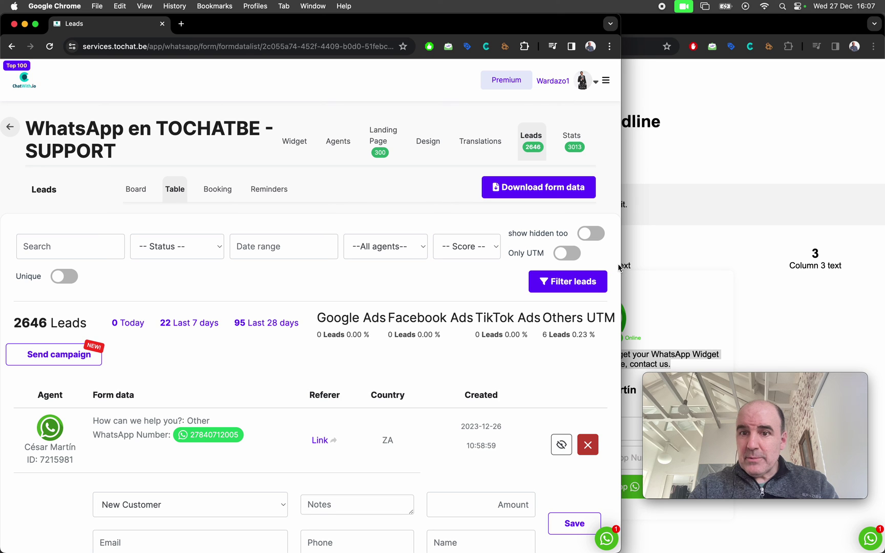
pyautogui.moveTo(619, 247); pyautogui.dragTo(476, 219)
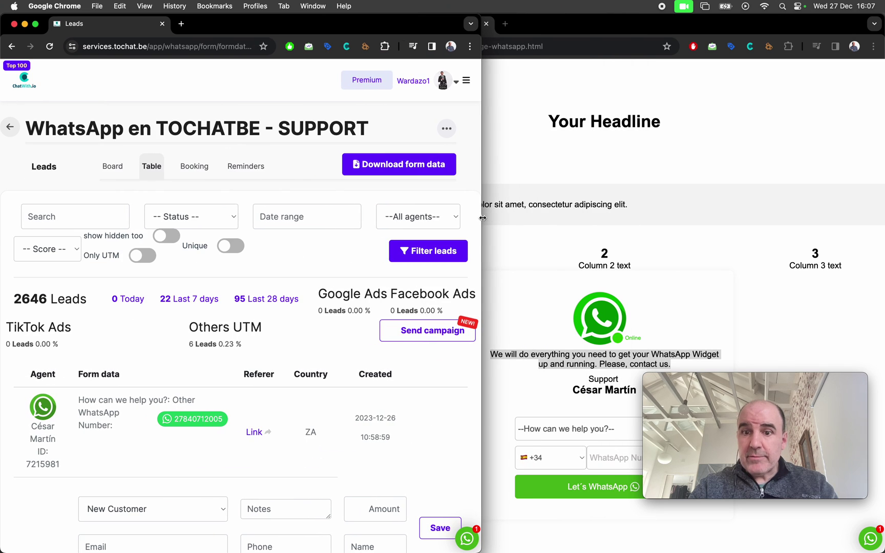
pyautogui.click(608, 242)
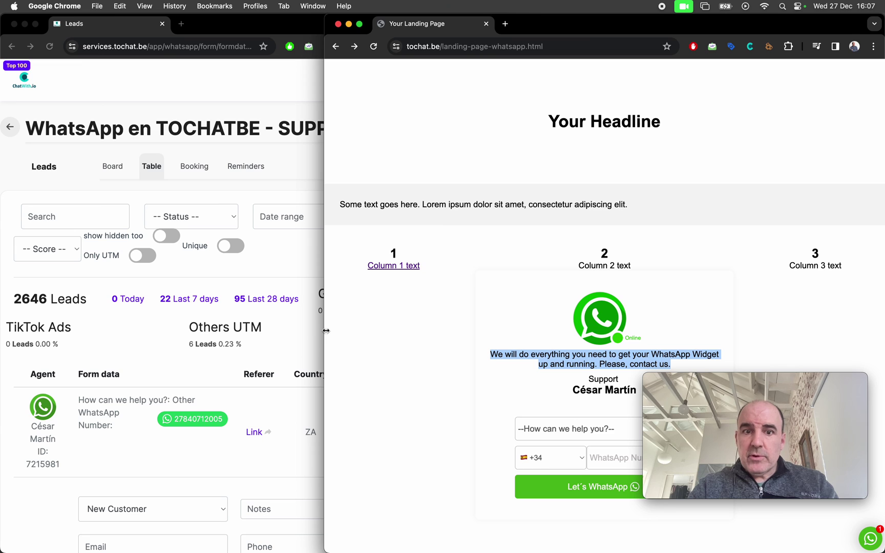
pyautogui.moveTo(324, 333); pyautogui.dragTo(481, 342)
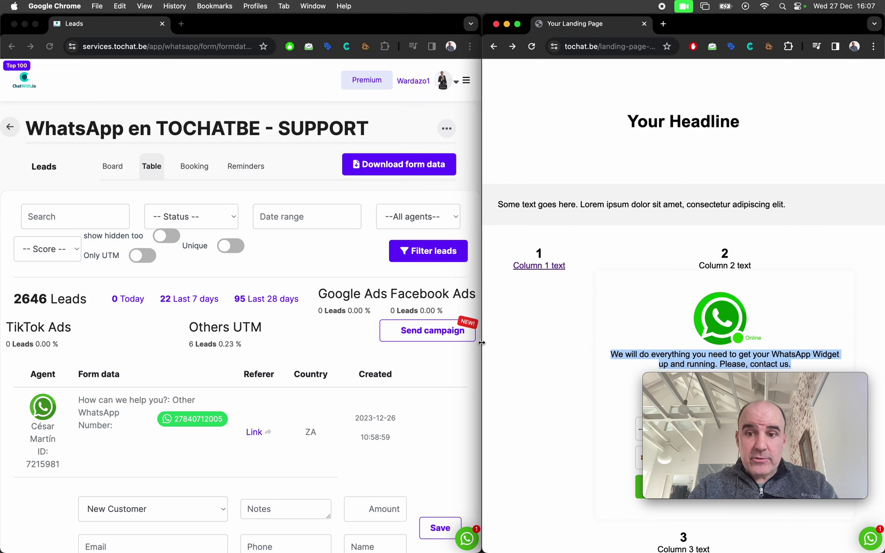